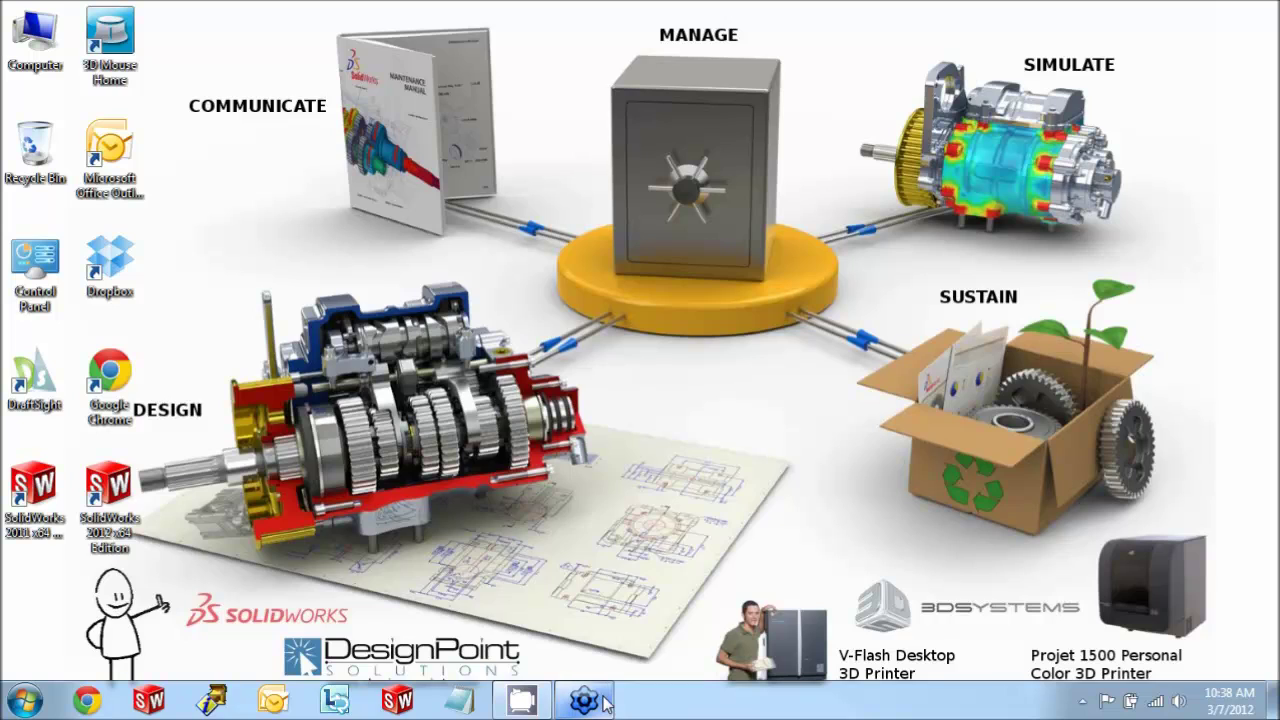
Launch and close SolidWorks 2011, then try SolidWorks 2012 and dismiss its license server error
mouse_move(606, 705)
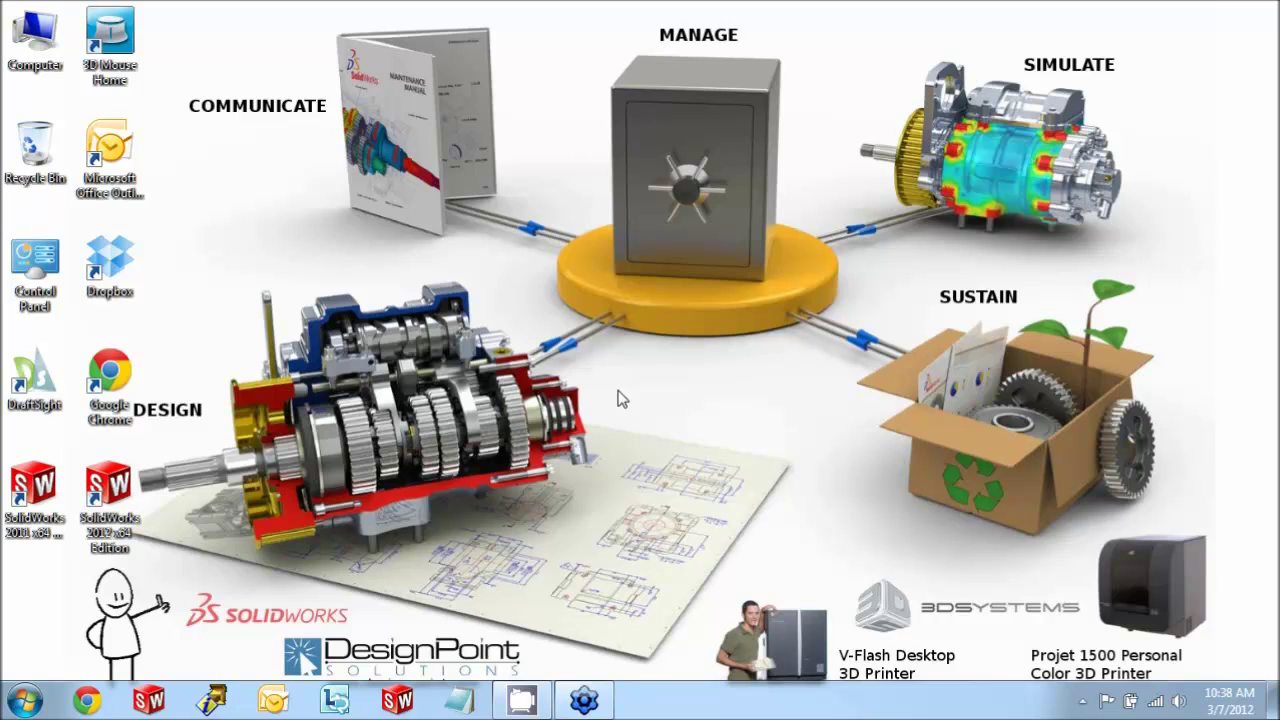
left_click(40, 484)
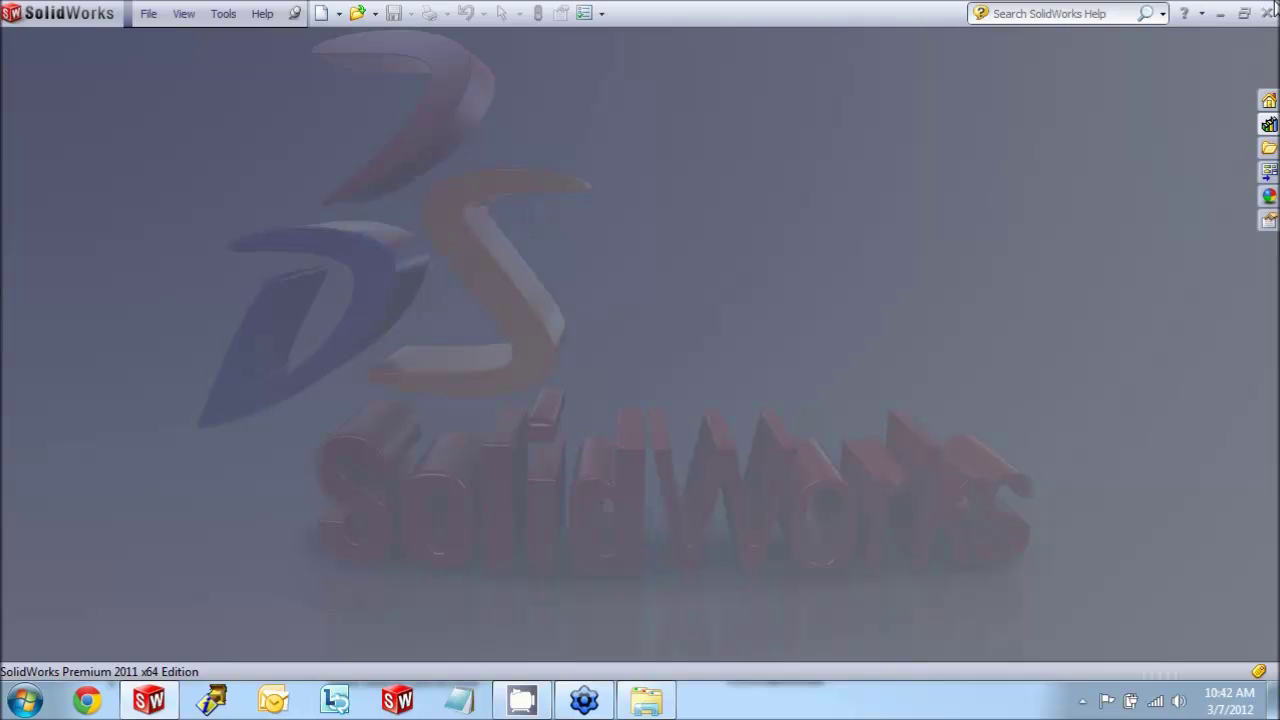
left_click(1267, 14)
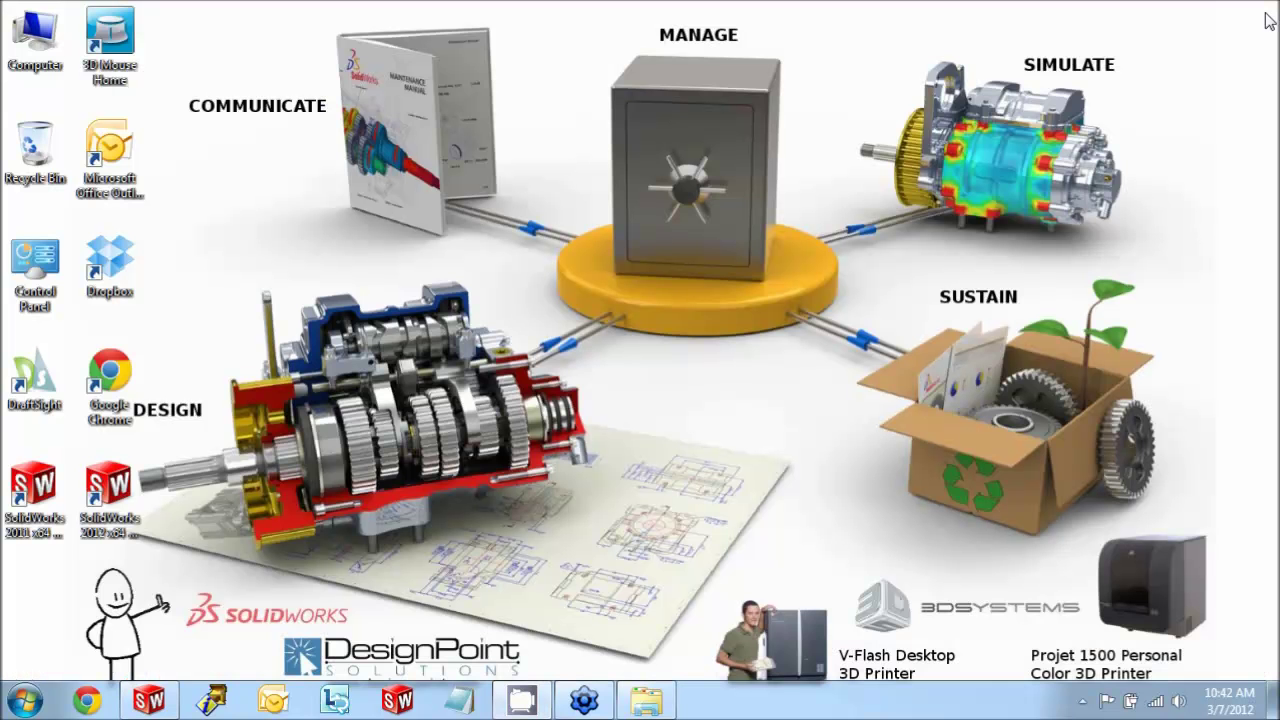
double_click(118, 487)
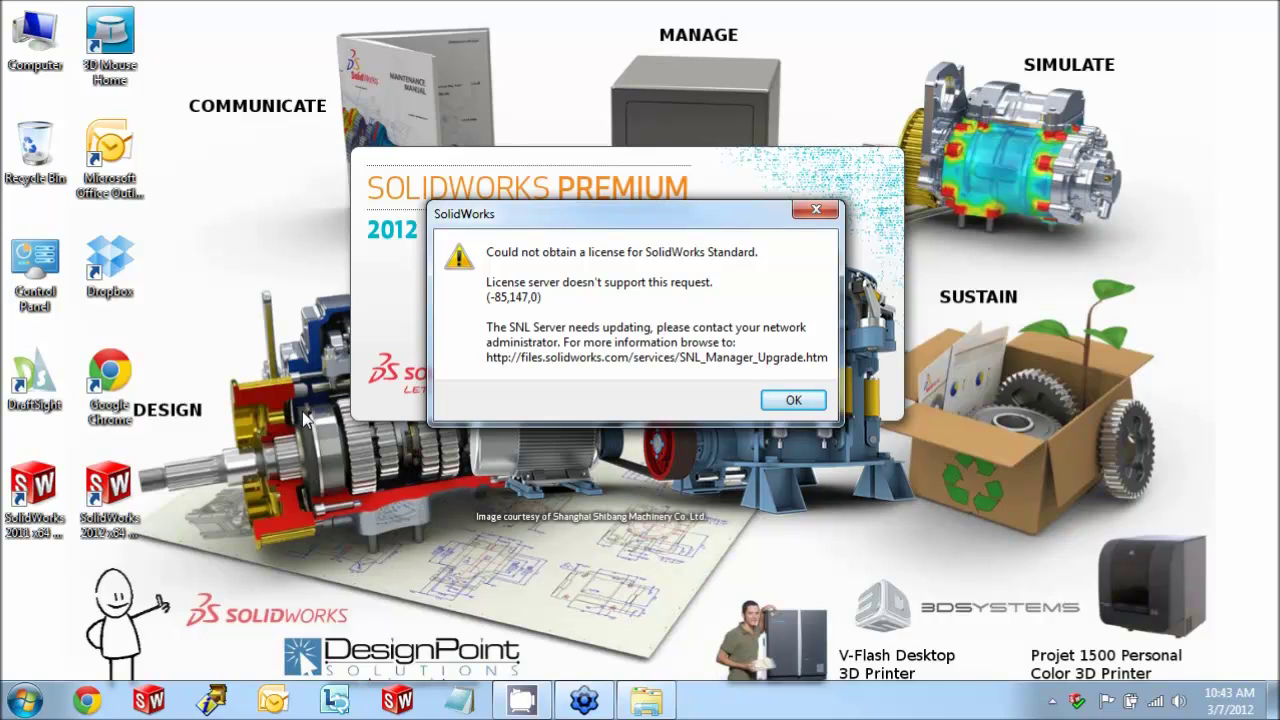
left_click(786, 404)
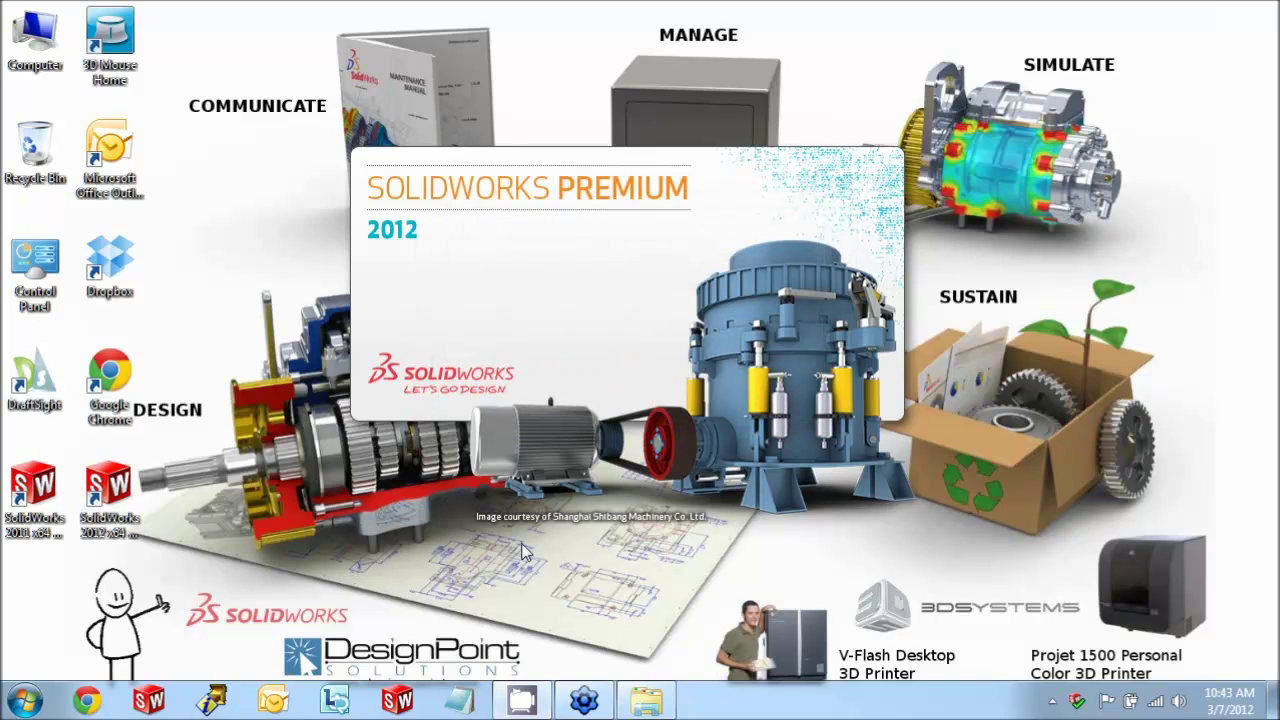
On the remote server, expand All Programs > SolidWorks 2011 > SolidNetWork License Manager
left_click(593, 705)
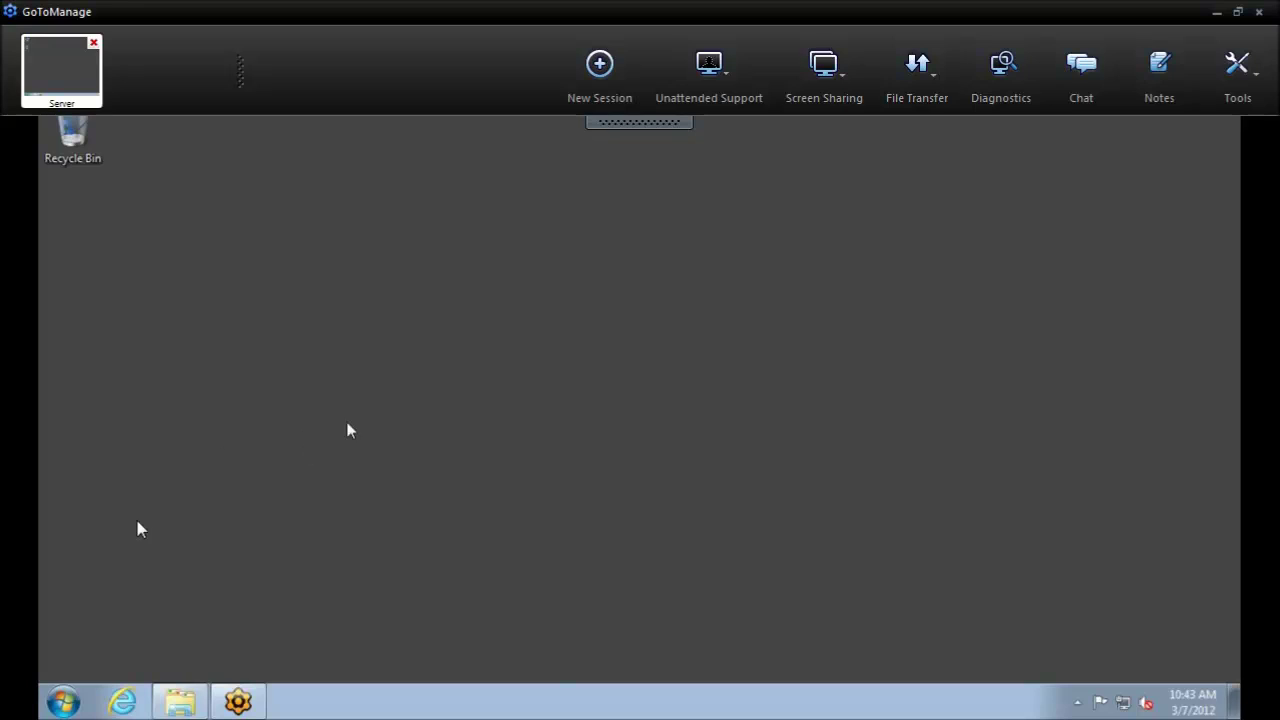
left_click(62, 705)
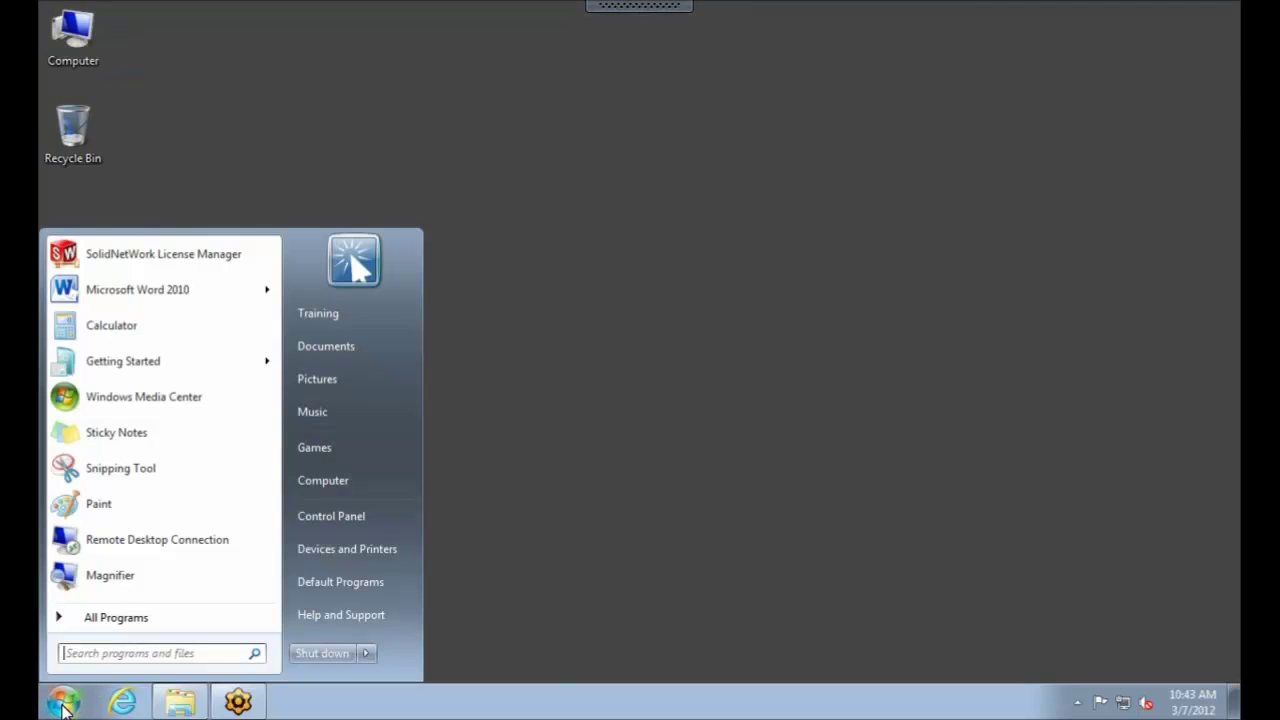
left_click(106, 628)
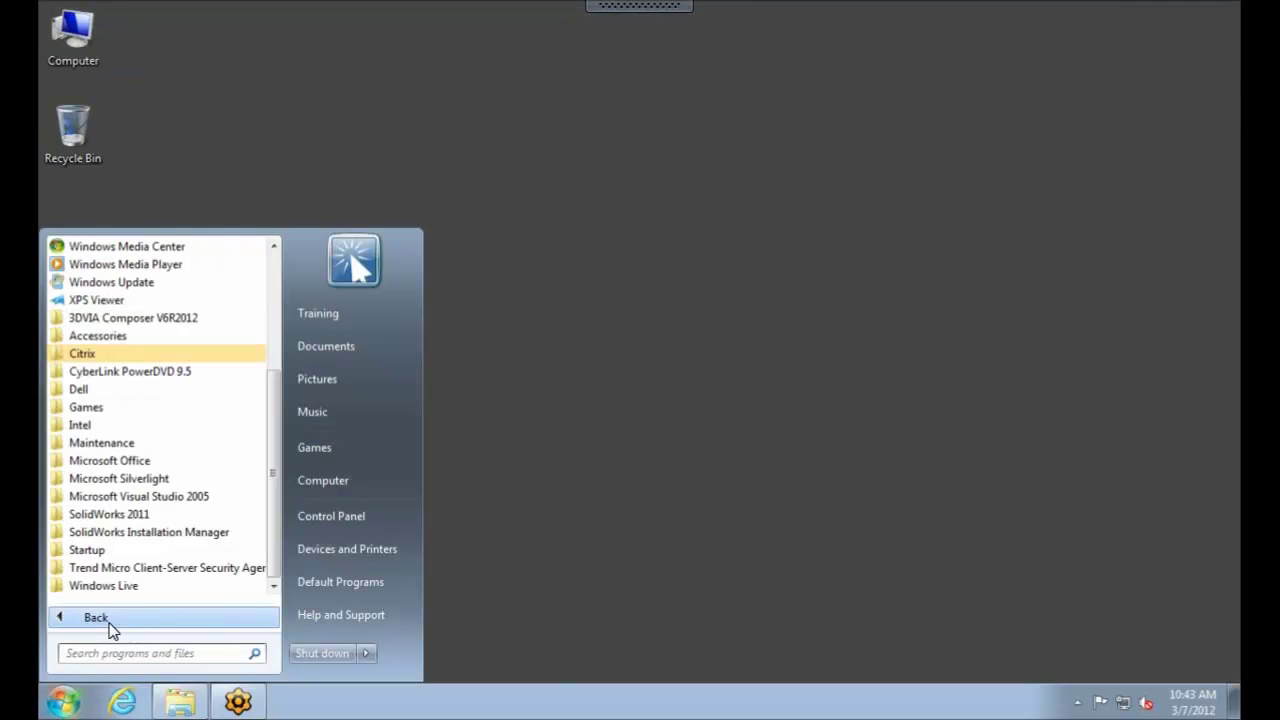
left_click(140, 516)
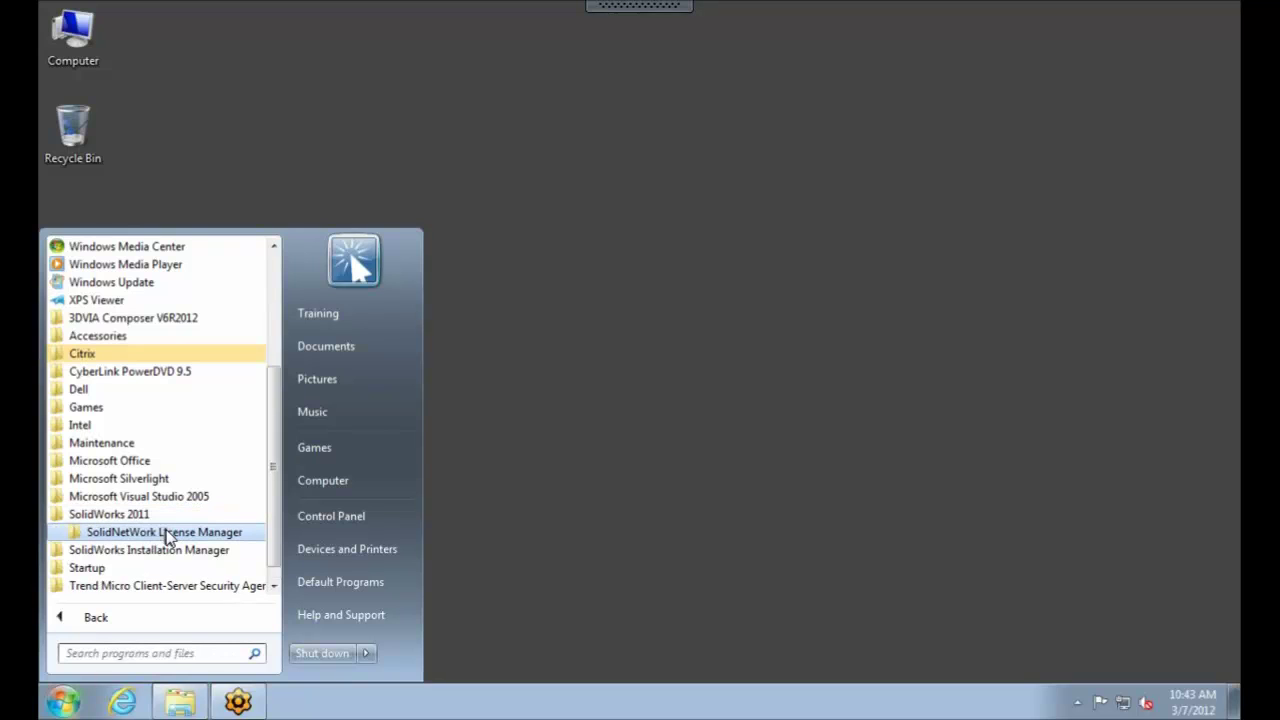
left_click(165, 532)
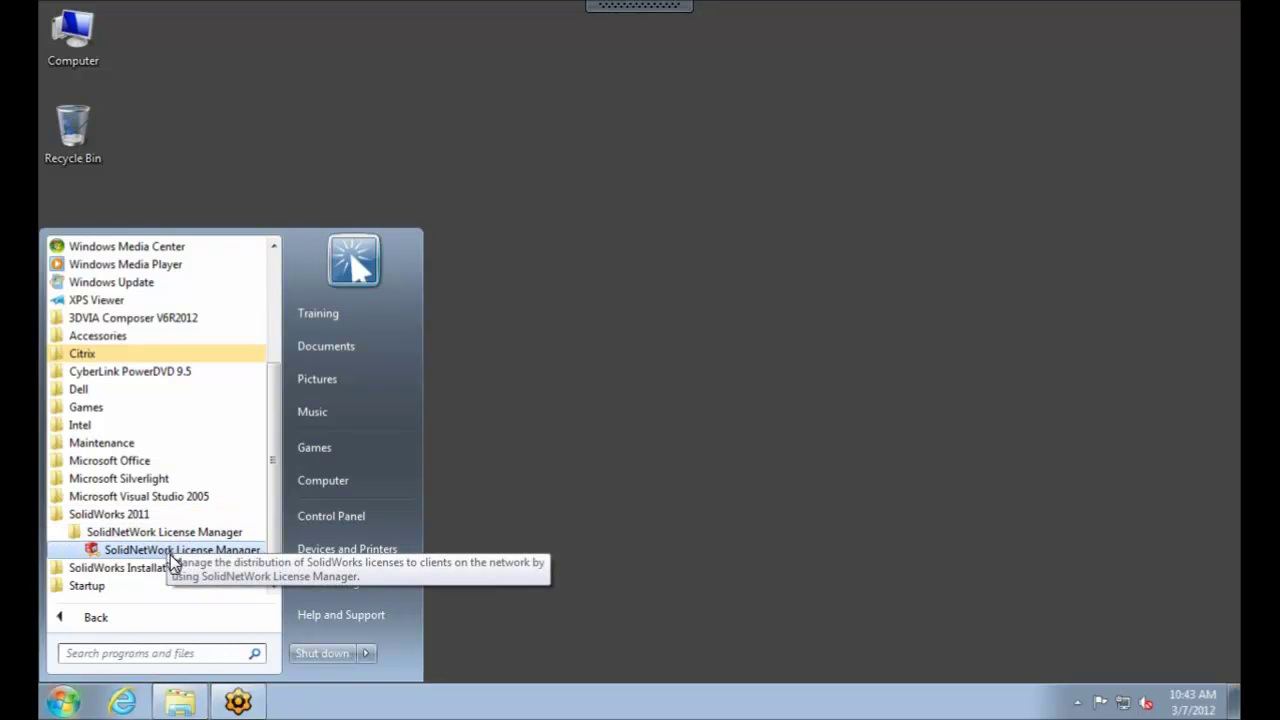
left_click(170, 552)
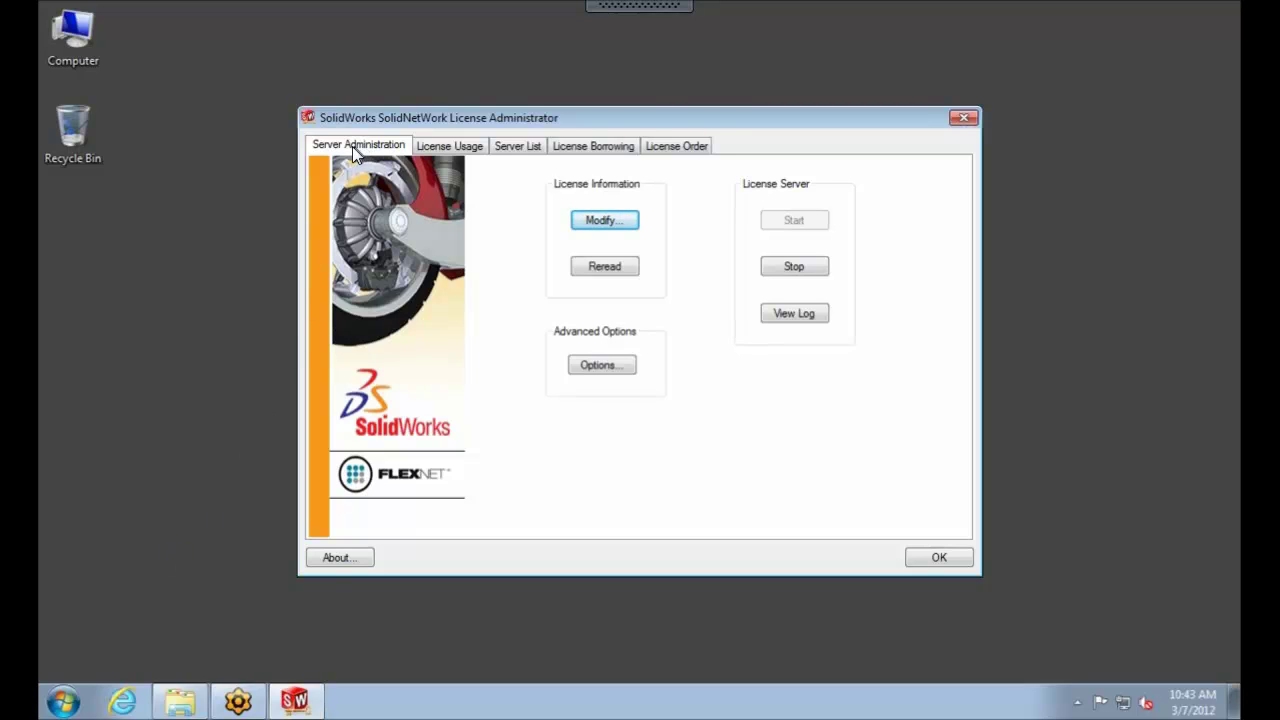
left_click(364, 551)
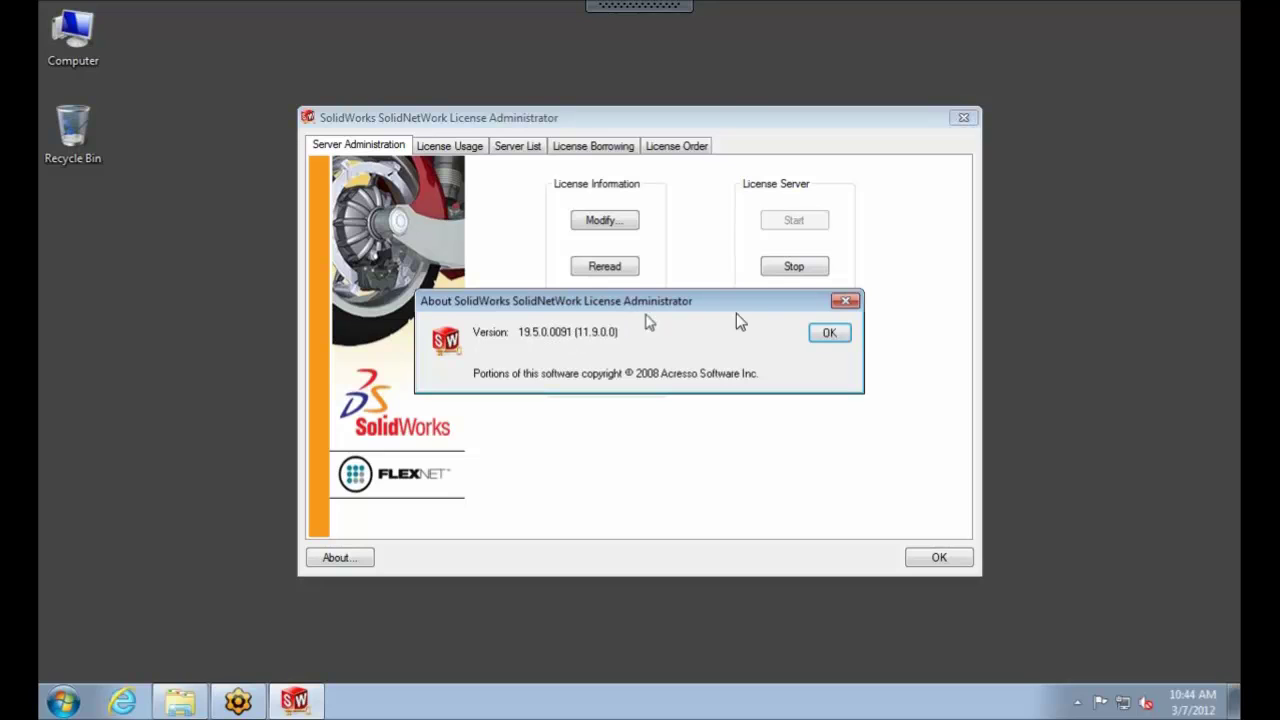
left_click(813, 333)
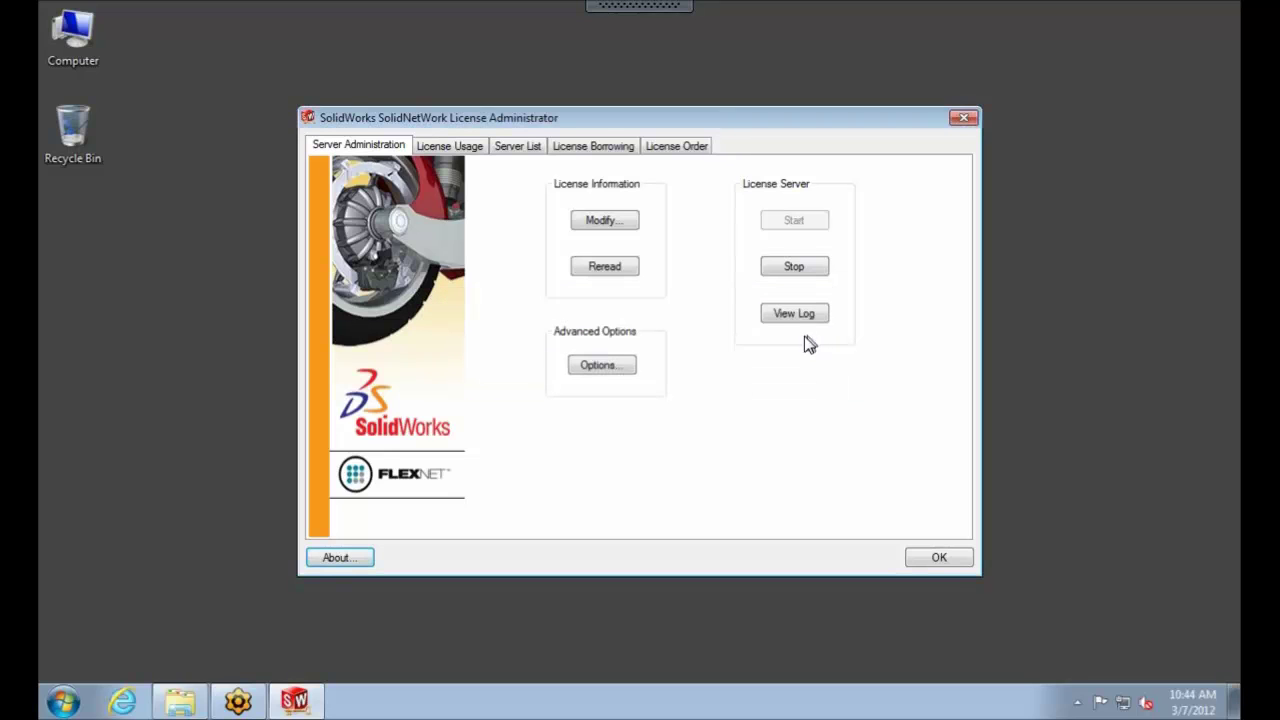
Show the activated software license information, confirm all products are version 19.0, and finish the wizard
left_click(628, 226)
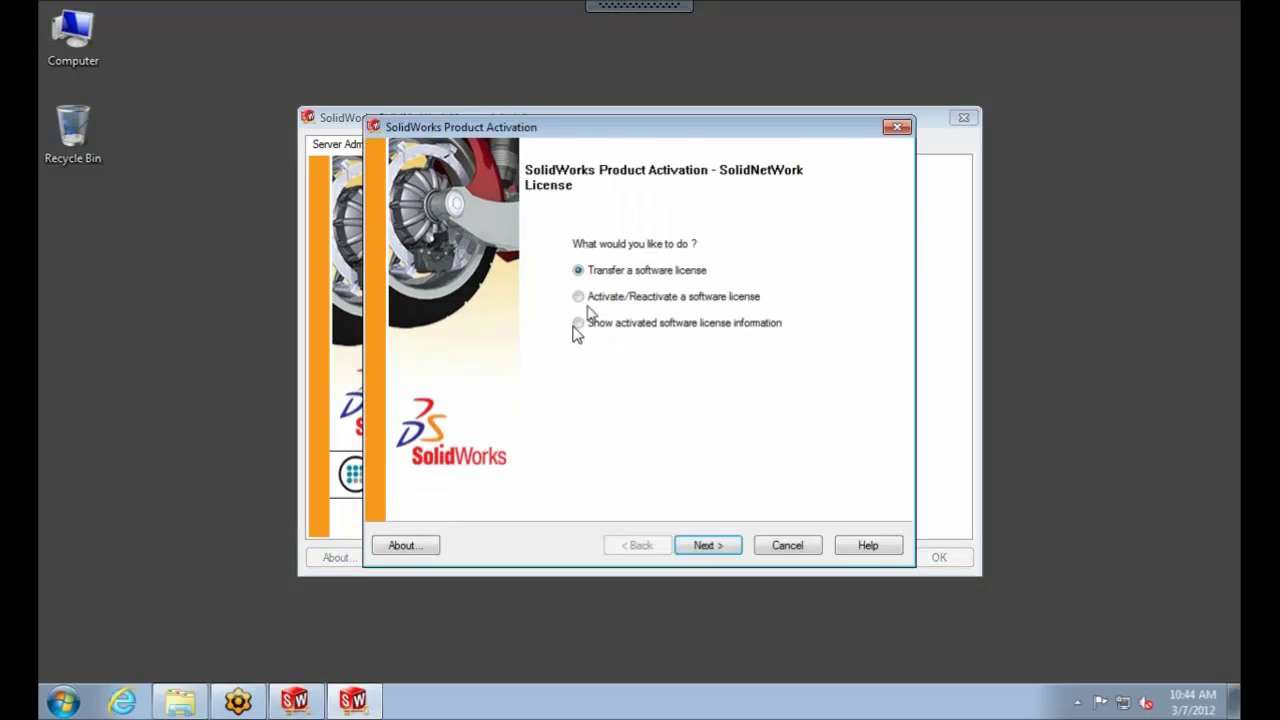
left_click(579, 324)
left_click(733, 548)
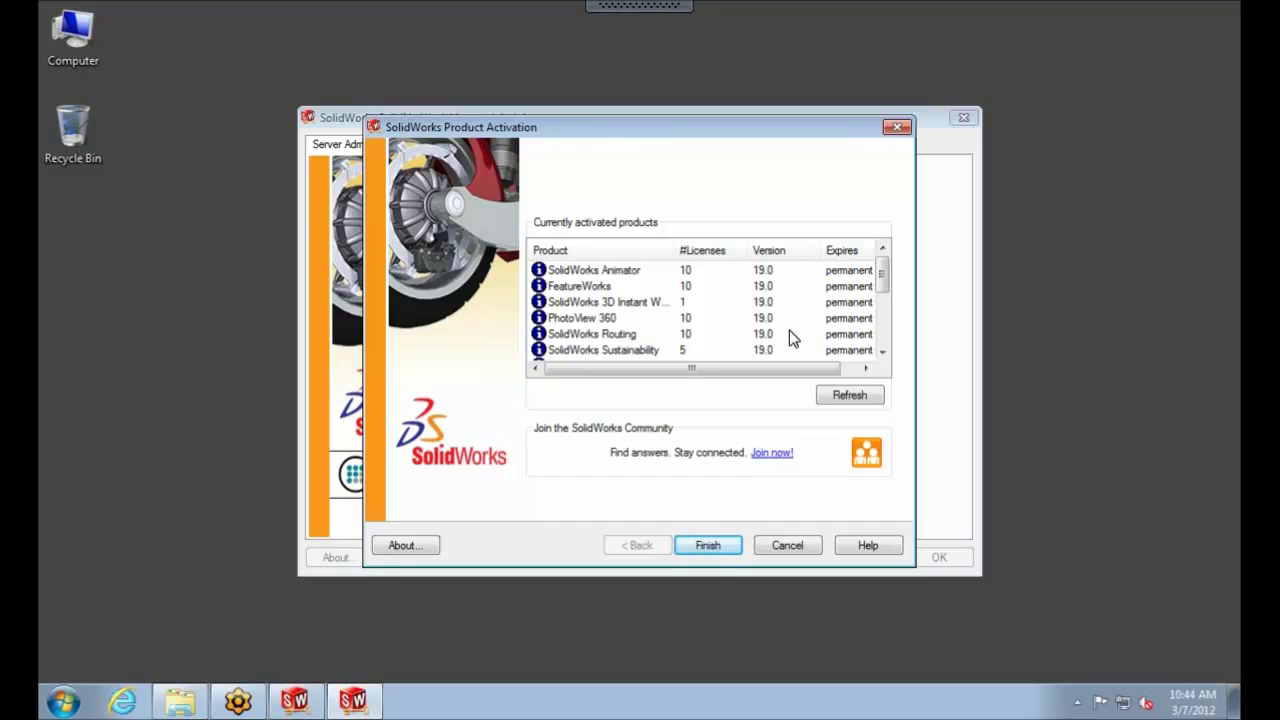
left_click(731, 549)
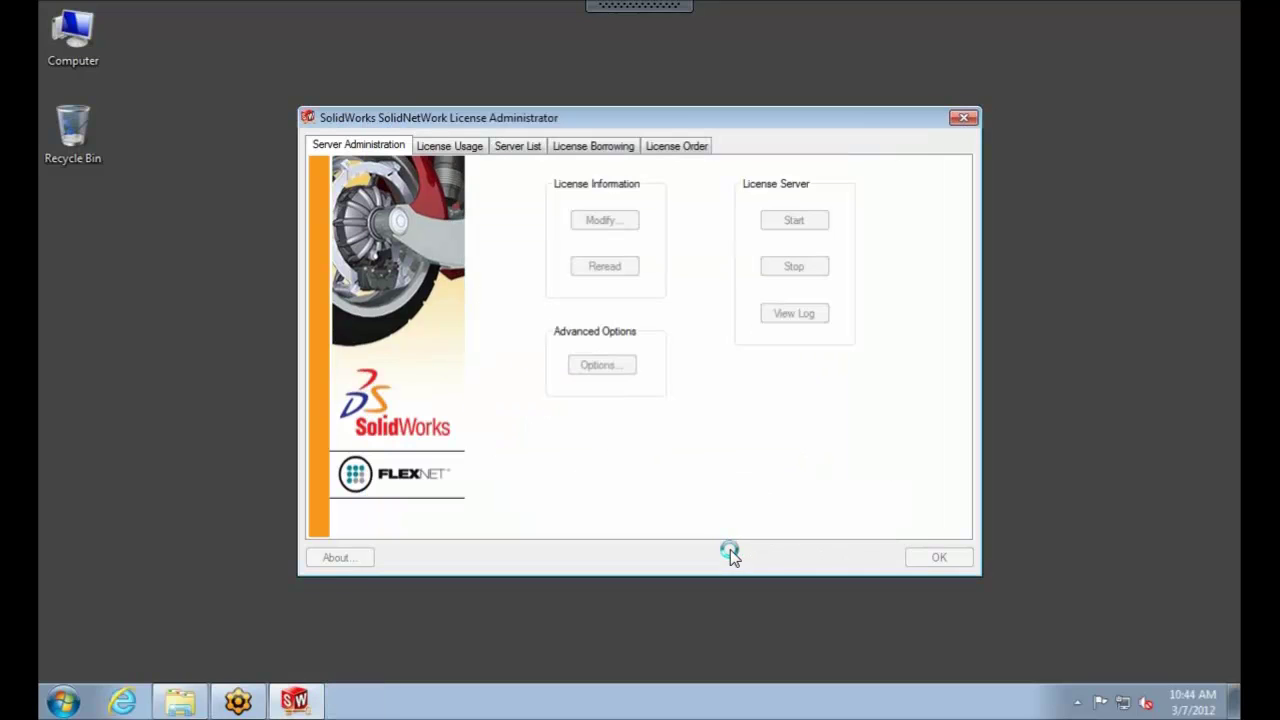
Close the License Administrator and expand the SolidWorks Installation Manager group under All Programs
left_click(962, 557)
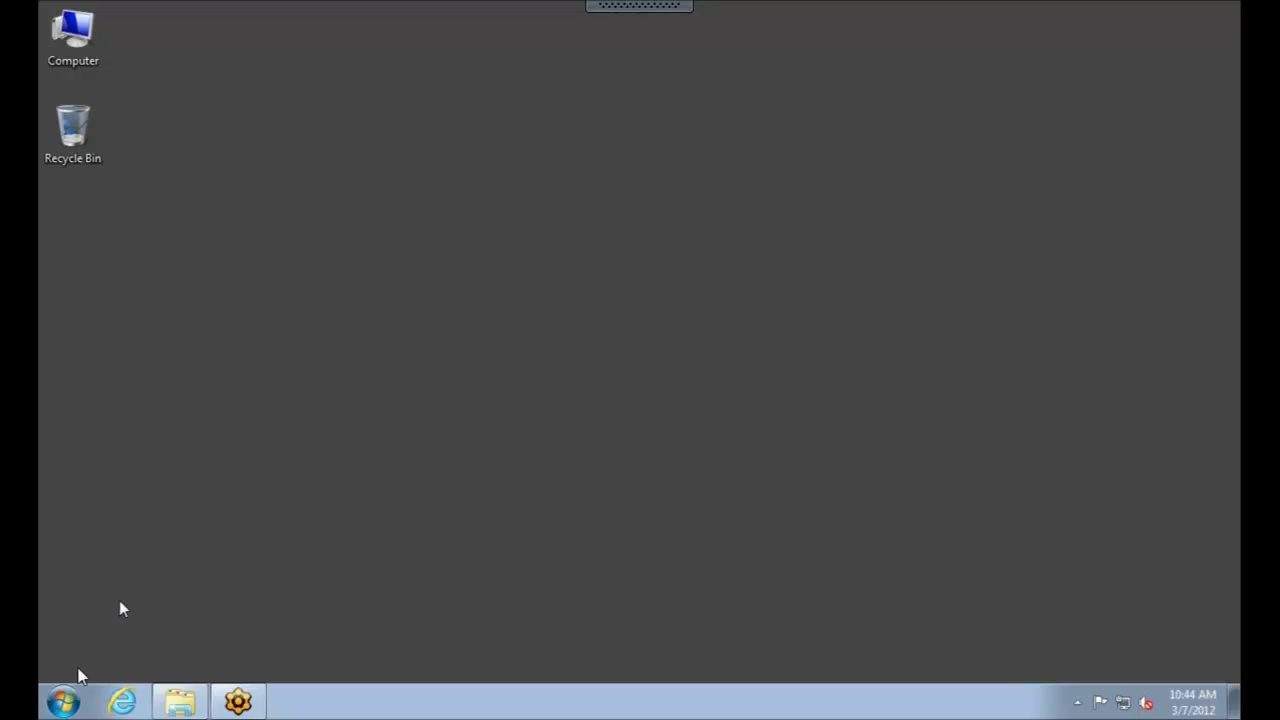
left_click(61, 703)
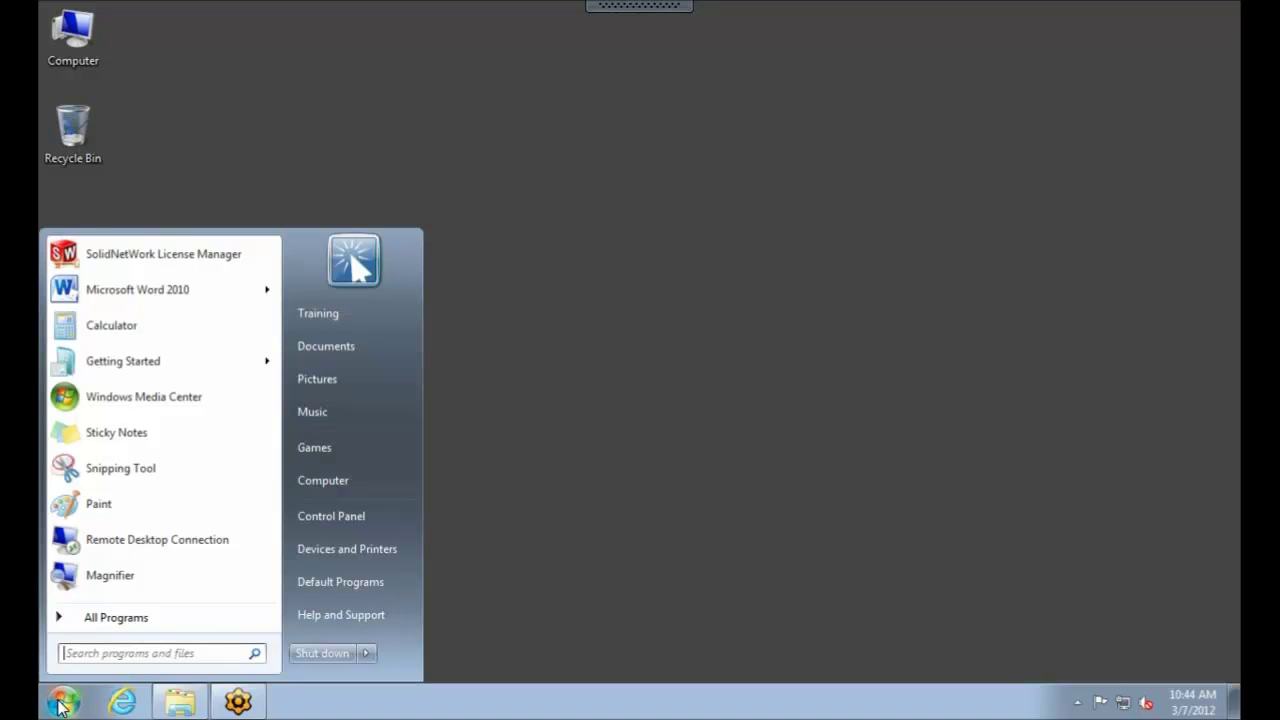
left_click(170, 624)
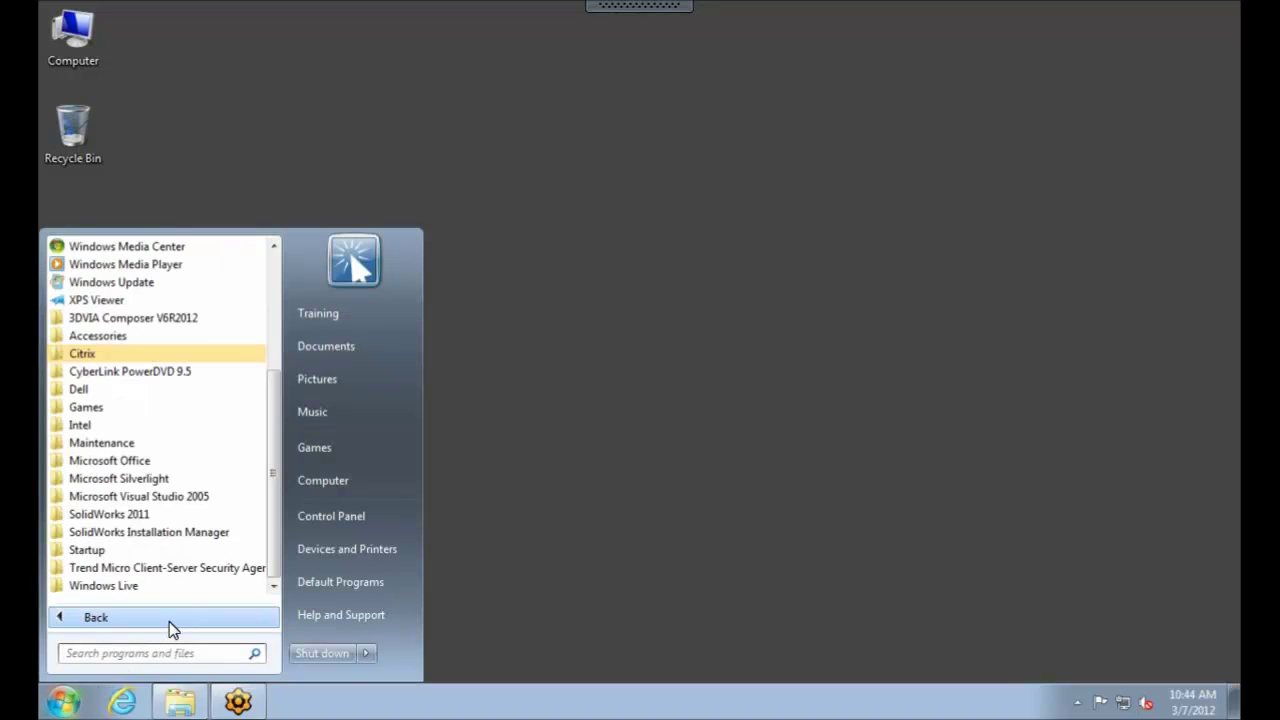
left_click(185, 537)
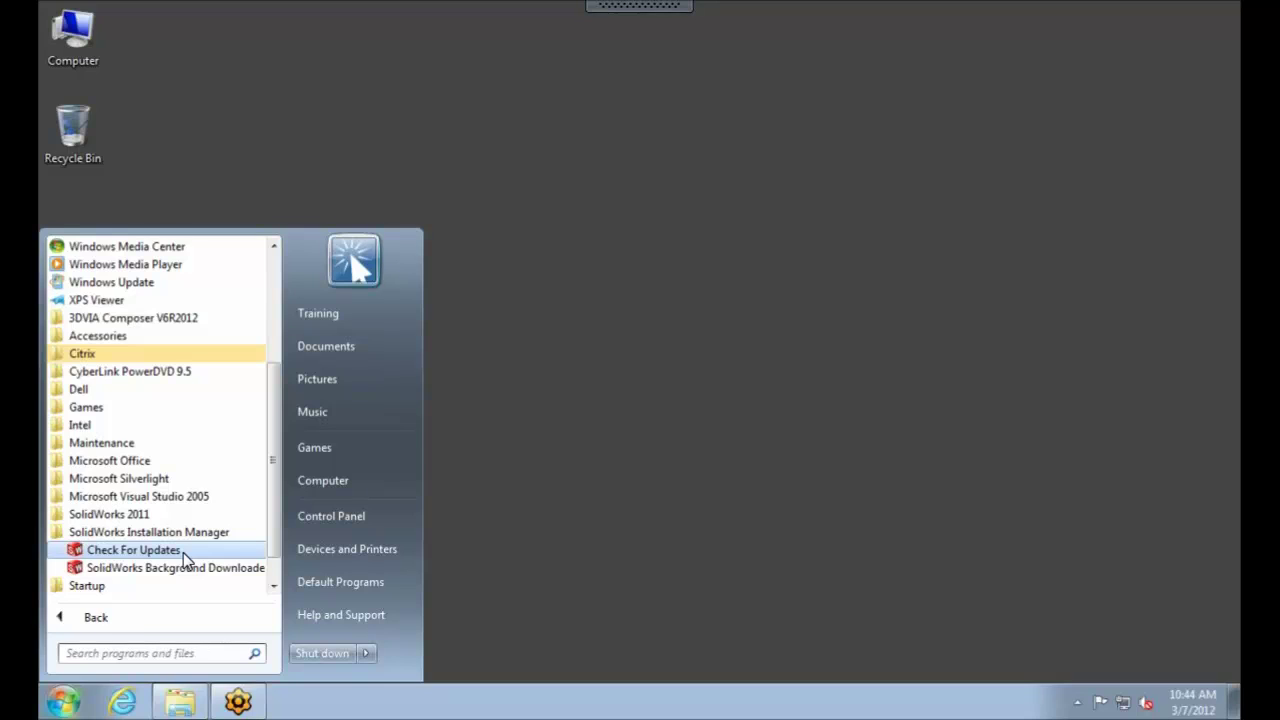
Start Check For Updates, then run setup from the SolidWorks 2012 x64 Edition SP02 download folder
left_click(223, 550)
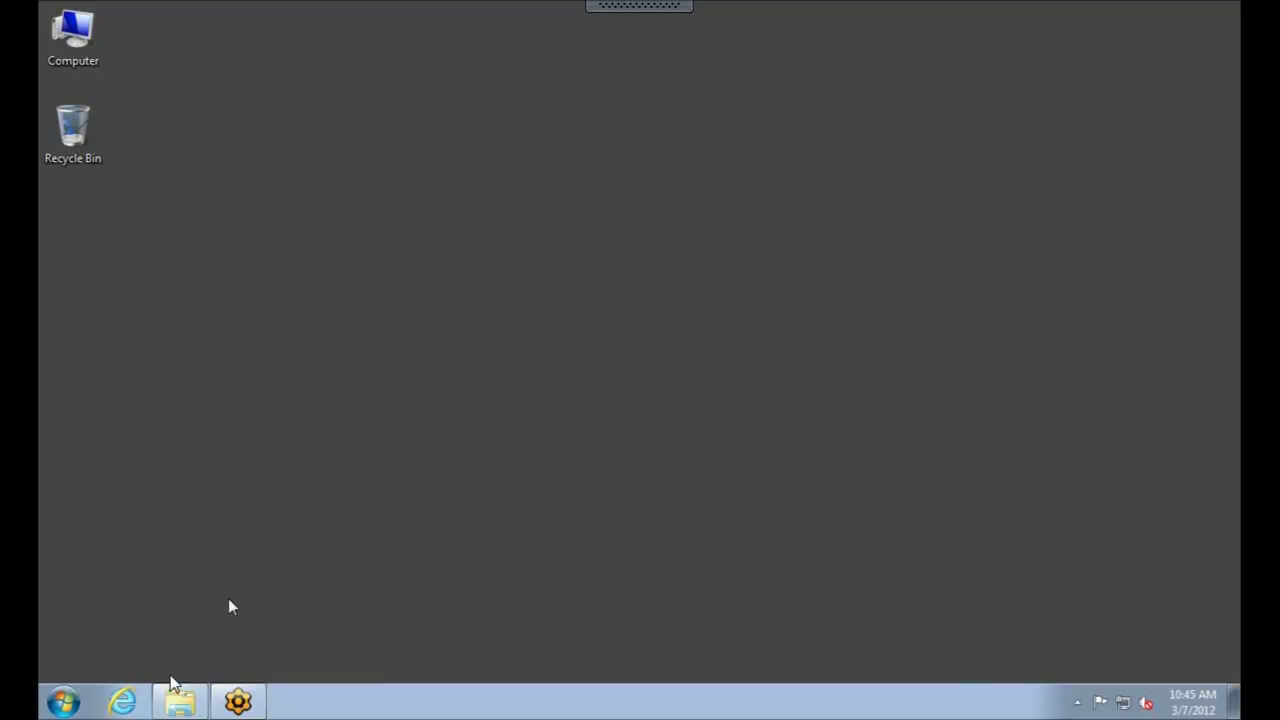
left_click(180, 704)
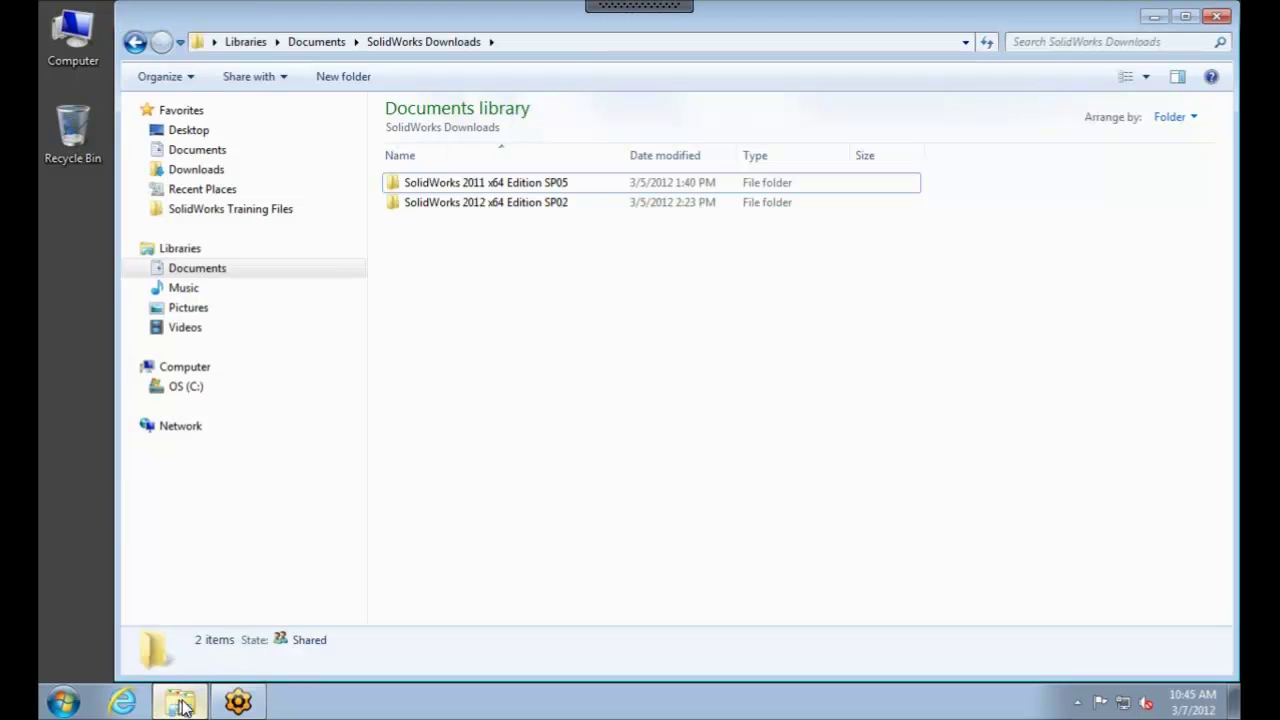
double_click(580, 205)
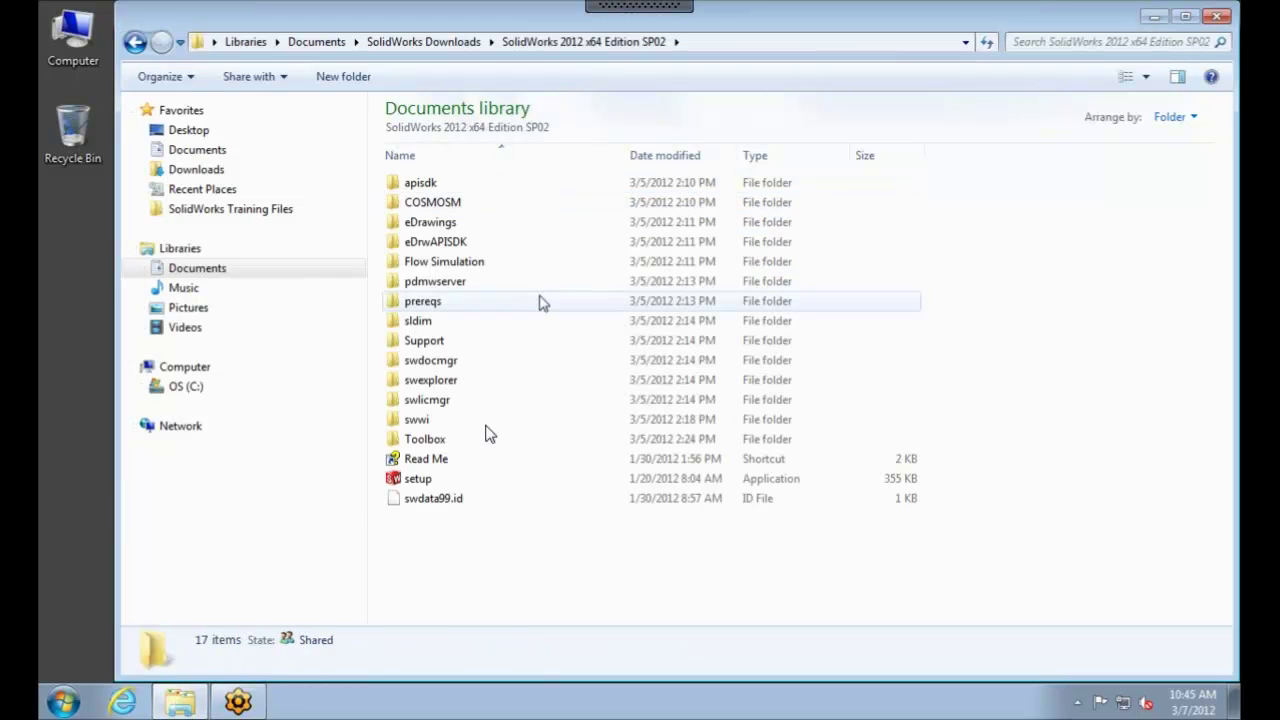
double_click(427, 484)
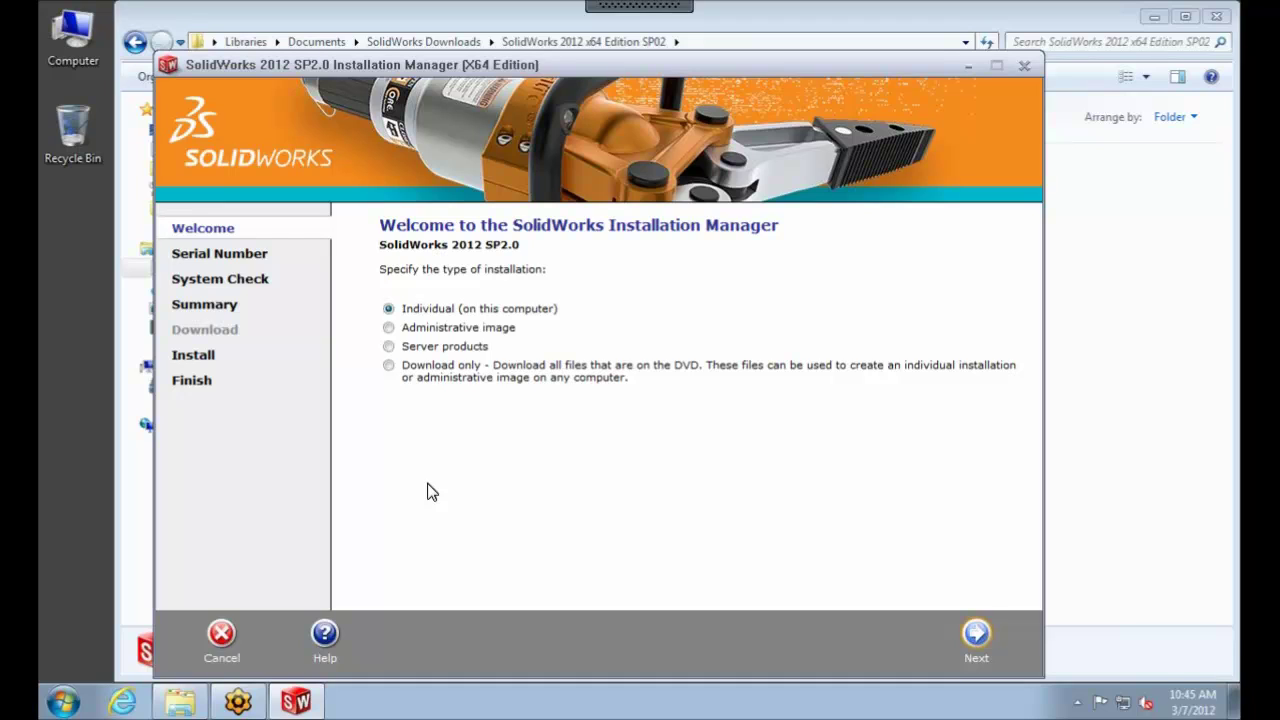
Choose the Server products installation type and continue past the welcome page
left_click(390, 347)
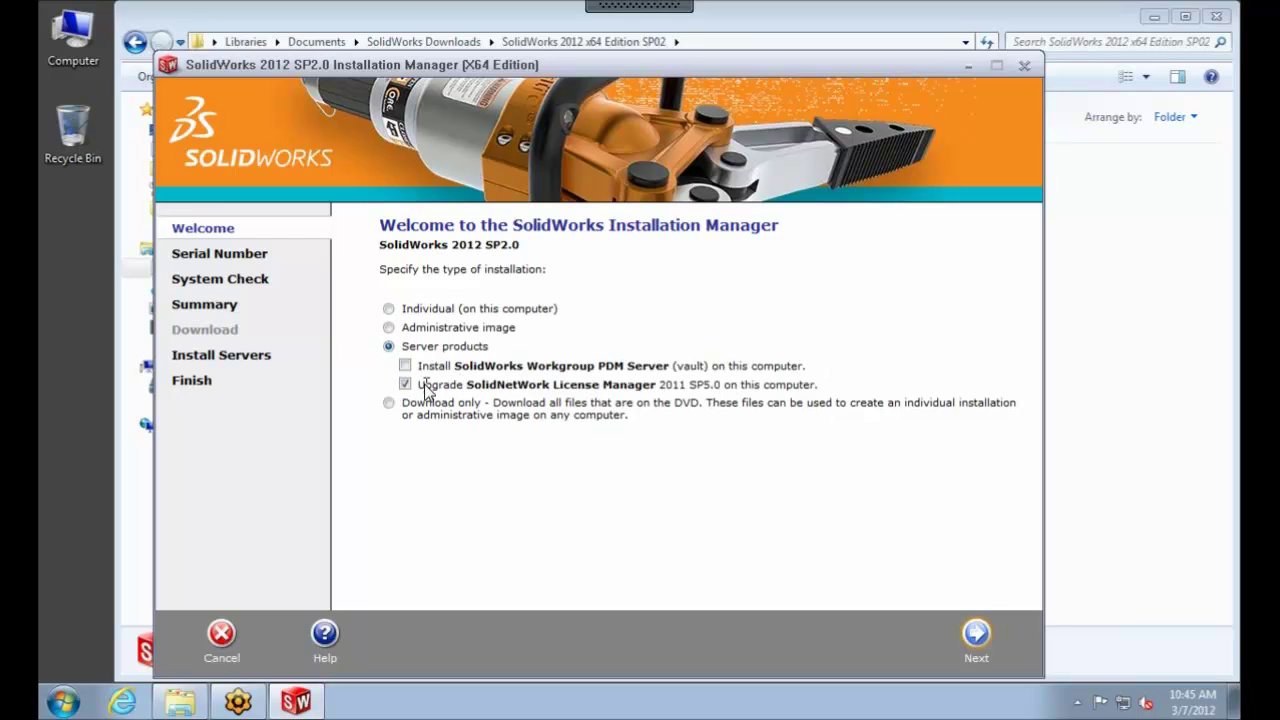
left_click(977, 648)
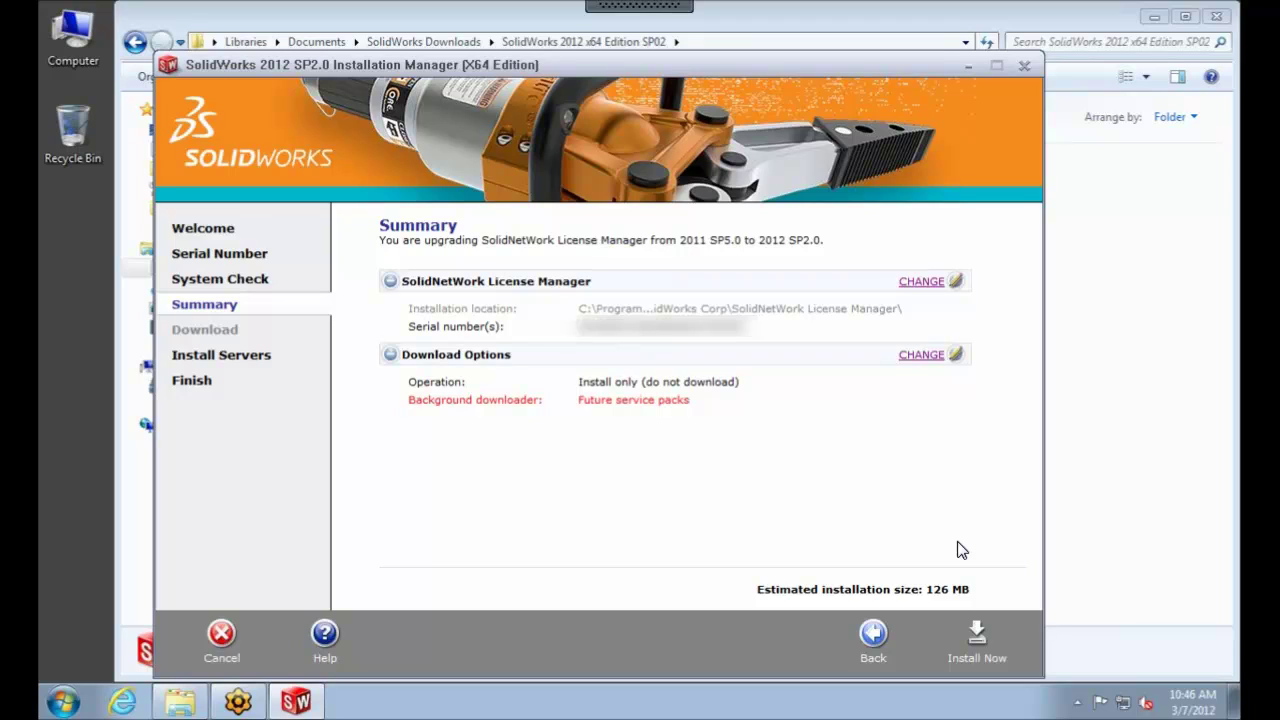
Install the License Manager upgrade, skip the feedback survey, join the Customer Experience program, and finish
left_click(976, 642)
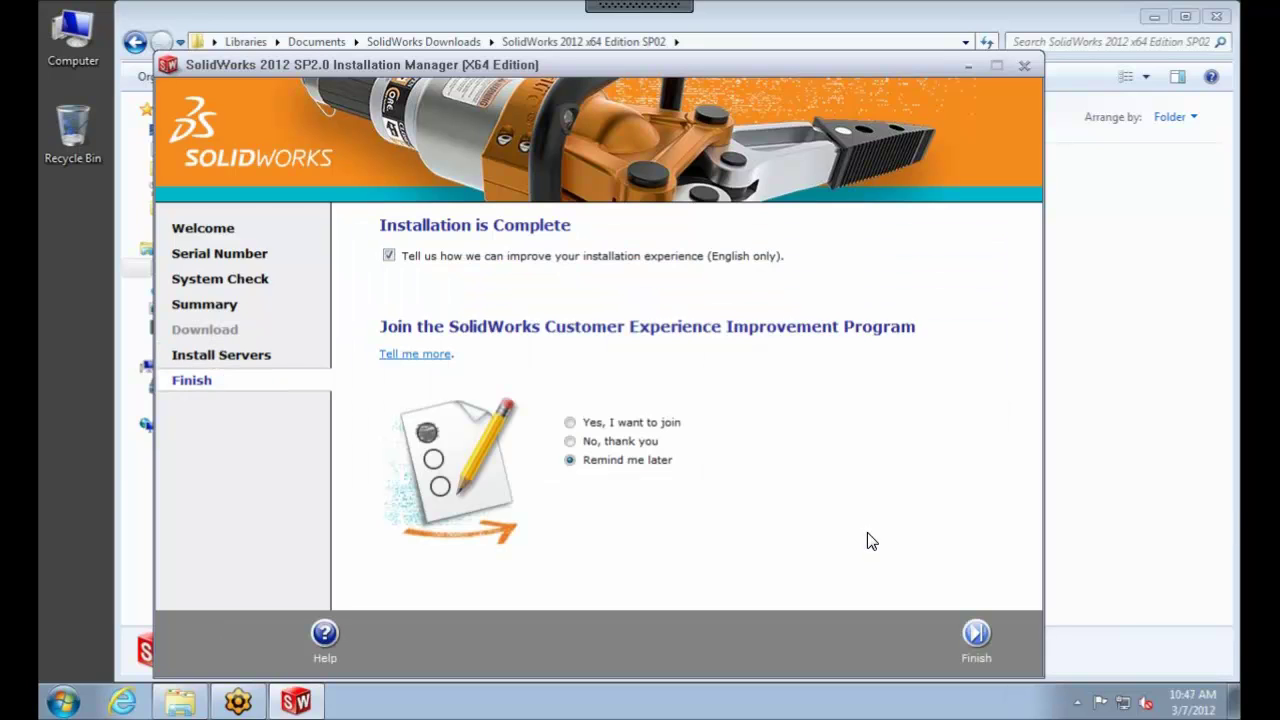
left_click(389, 256)
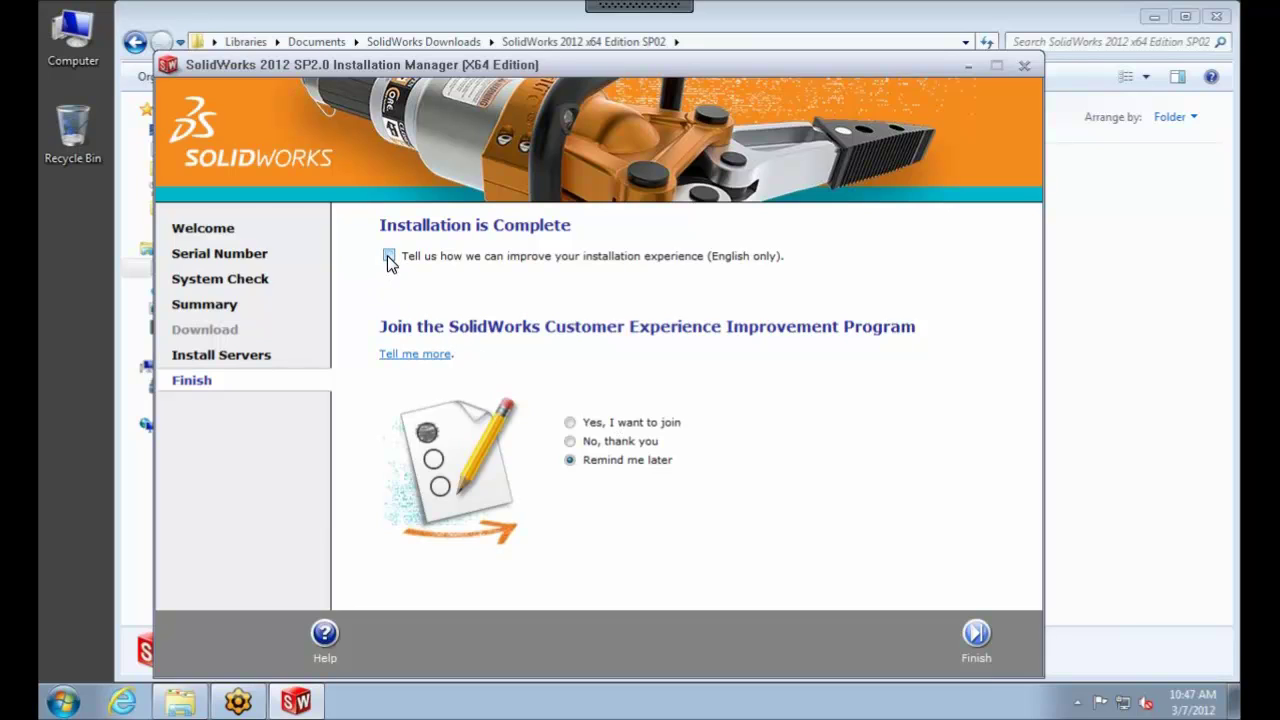
left_click(570, 423)
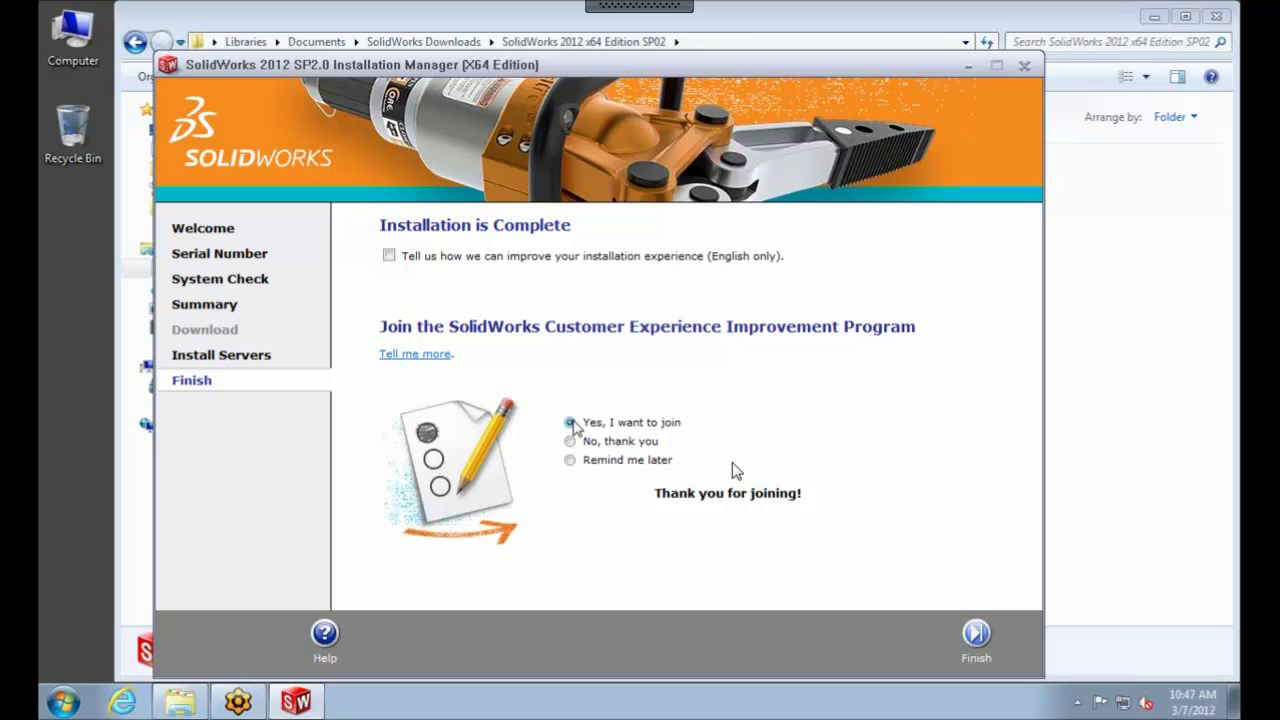
left_click(979, 636)
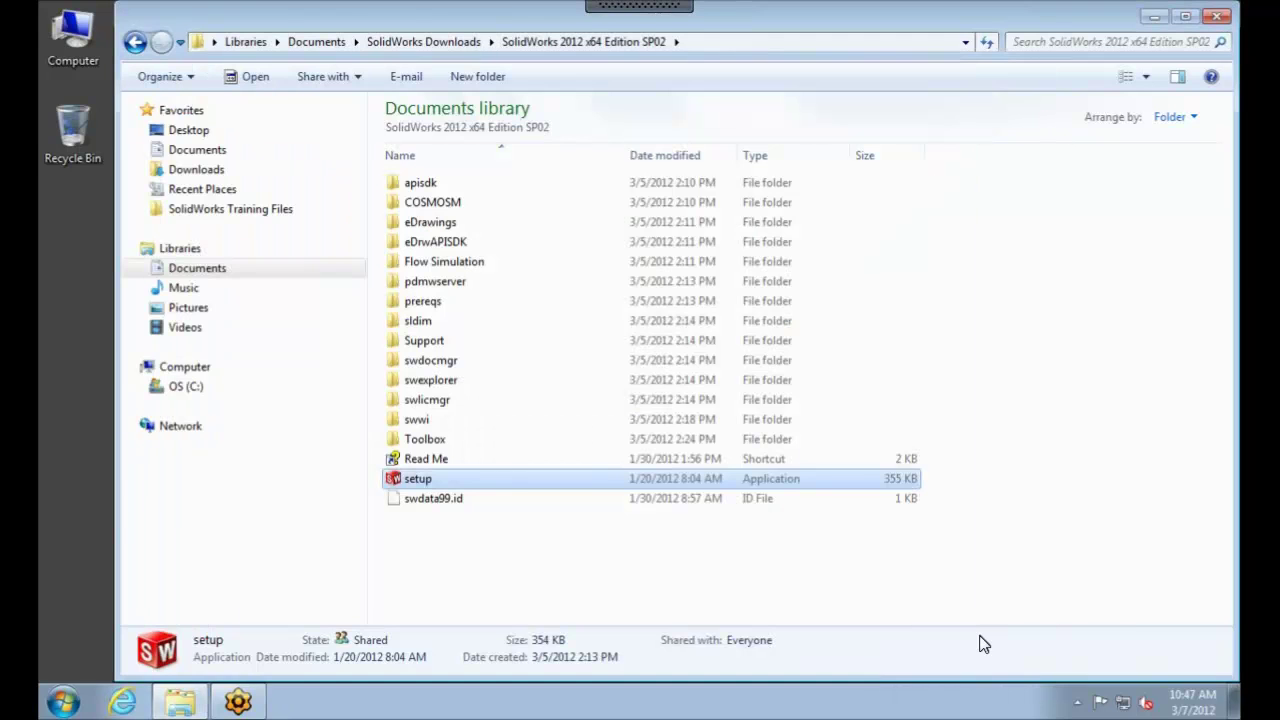
Launch SolidWorks 2012 Tools > SolidNetWork License Manager and verify About shows version 20.2.0.0055
left_click(1155, 17)
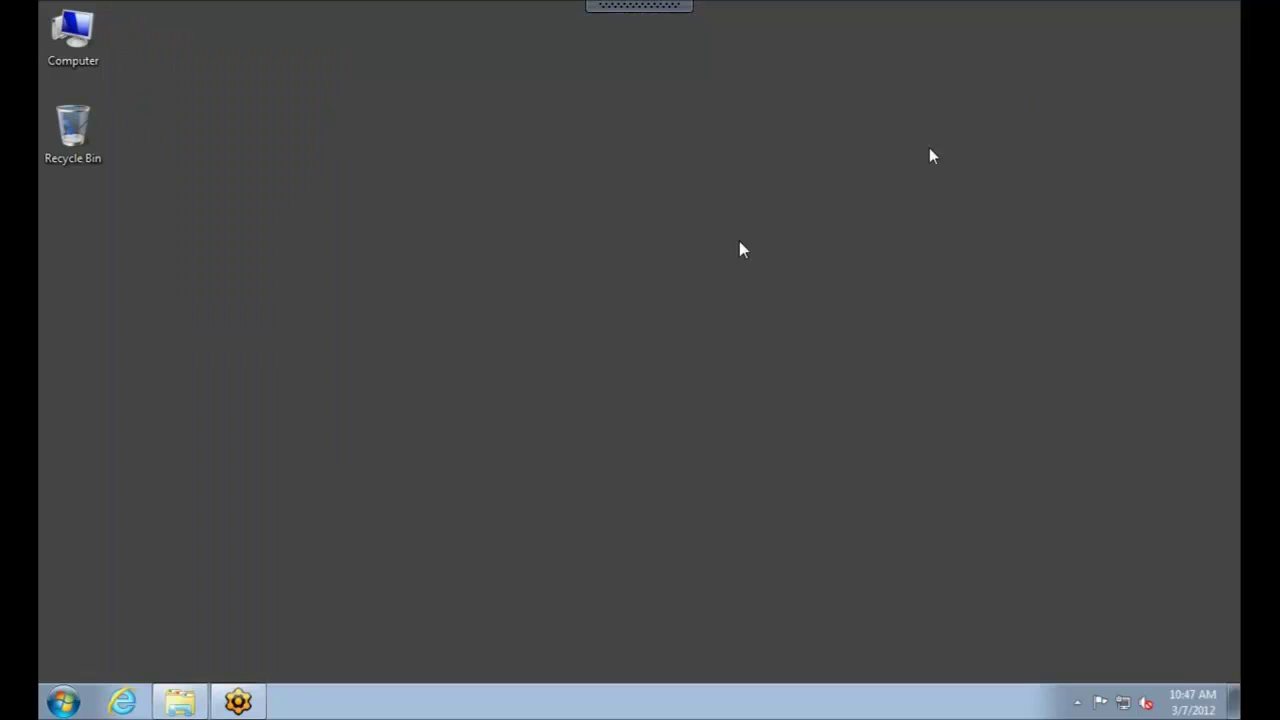
left_click(66, 703)
left_click(90, 631)
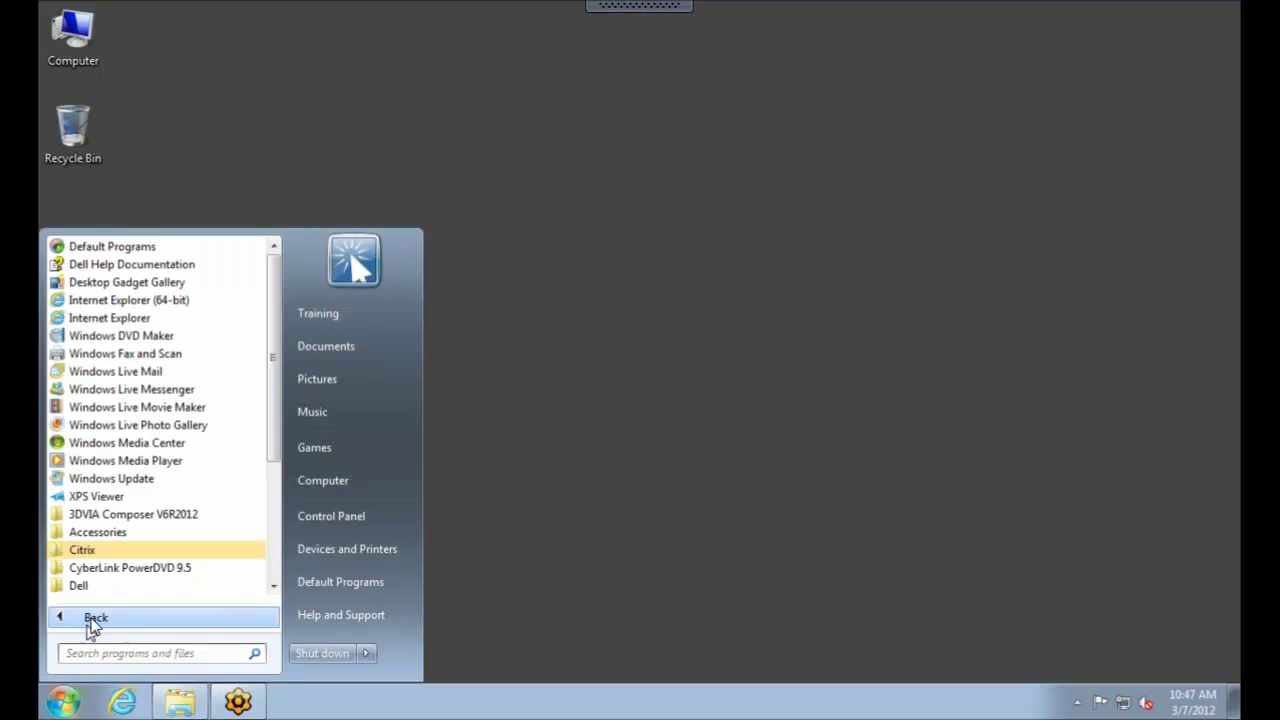
scroll(117, 560, "down", 4)
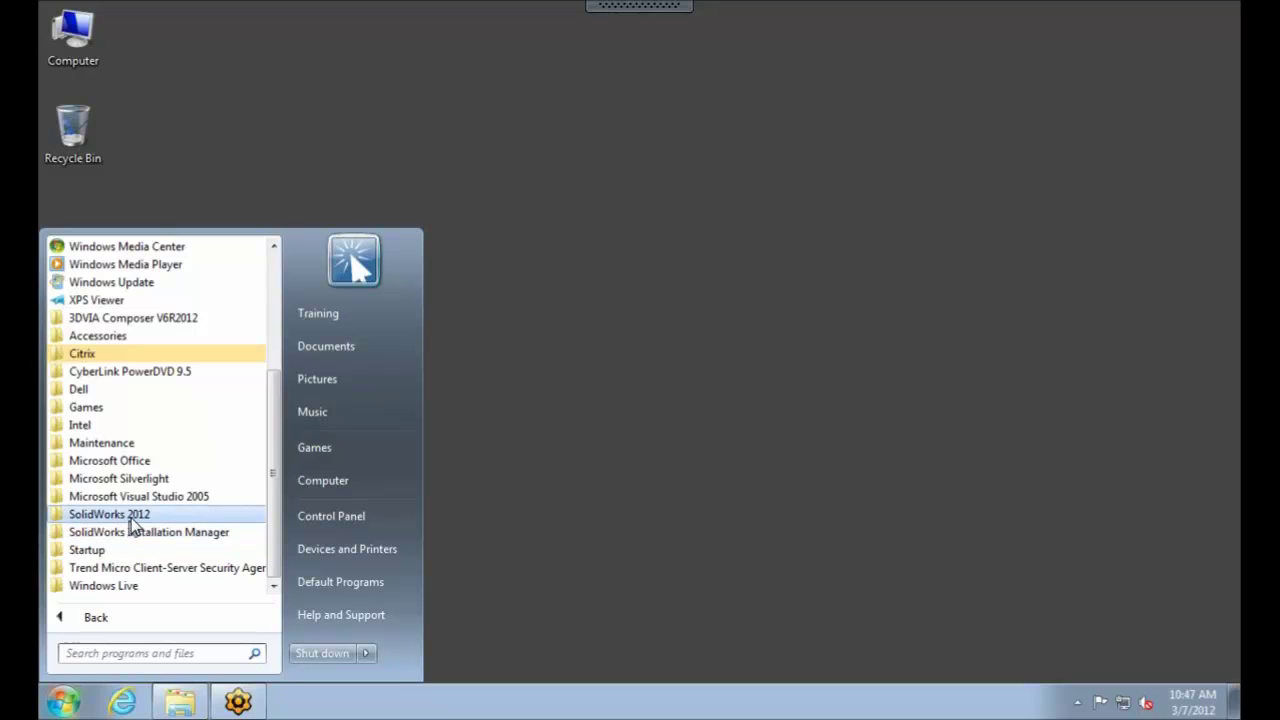
left_click(131, 519)
left_click(133, 530)
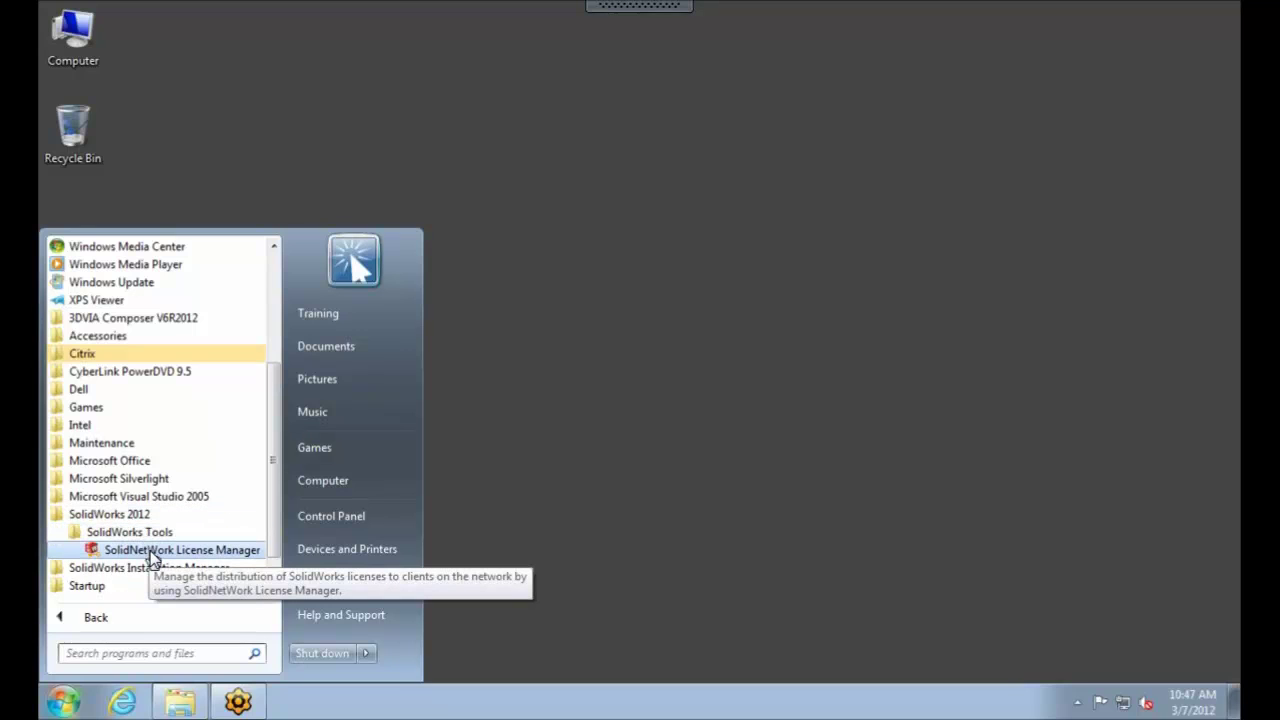
left_click(152, 552)
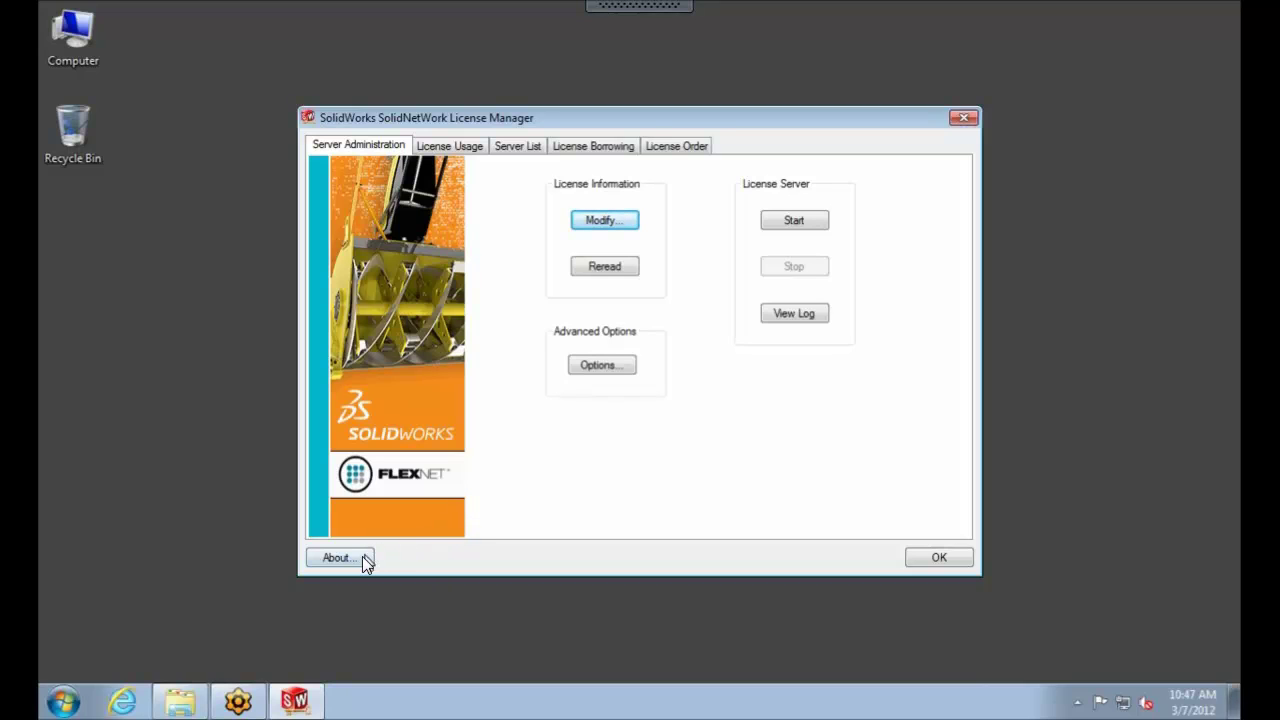
left_click(365, 560)
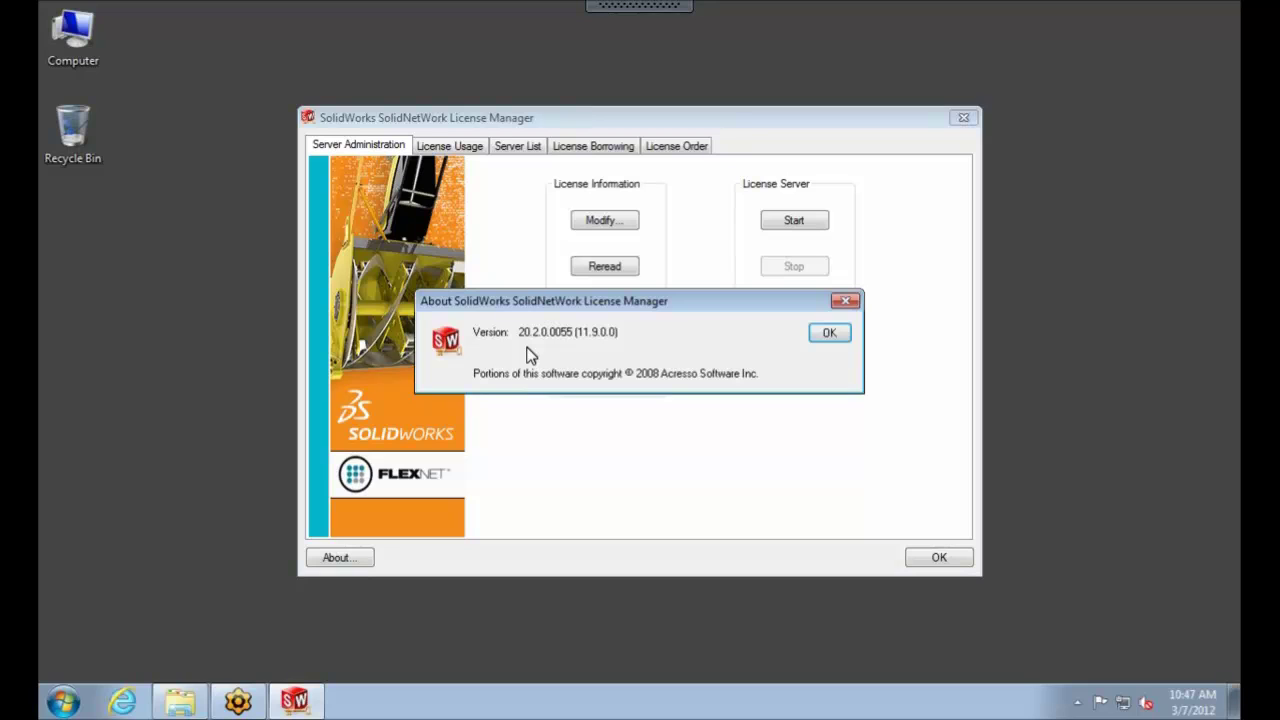
left_click(837, 337)
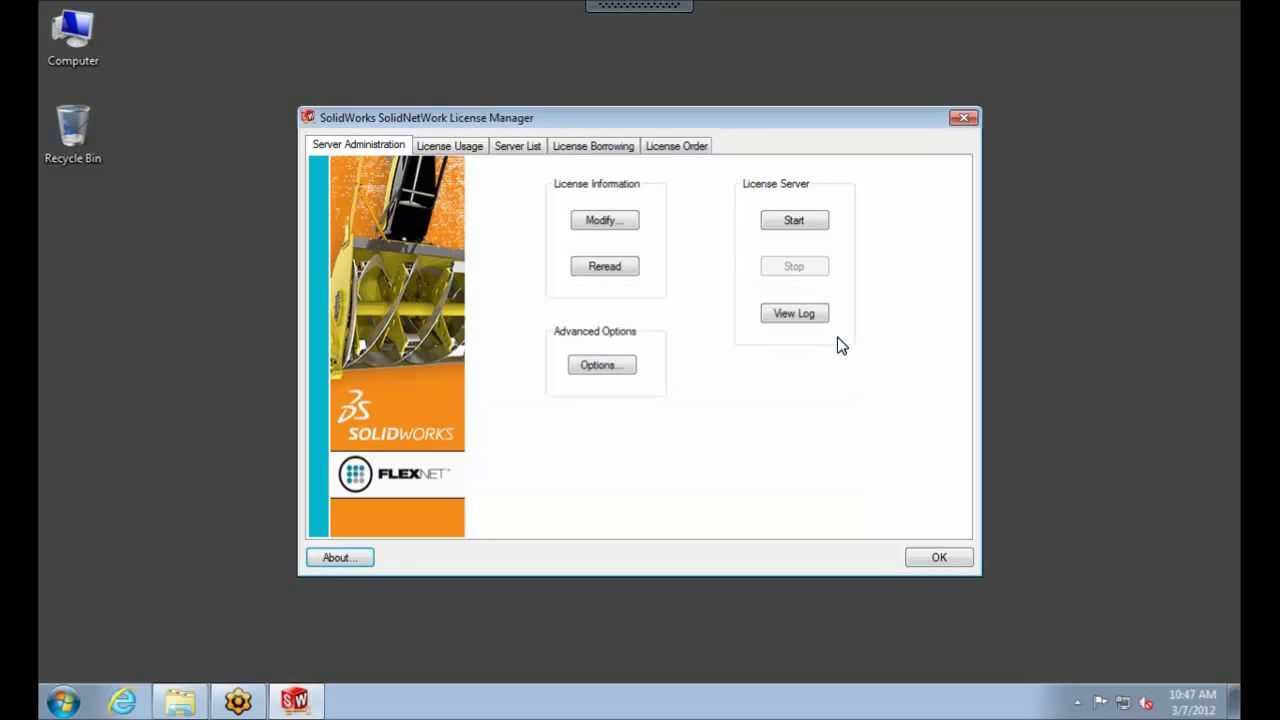
left_click(630, 228)
left_click(580, 323)
left_click(716, 546)
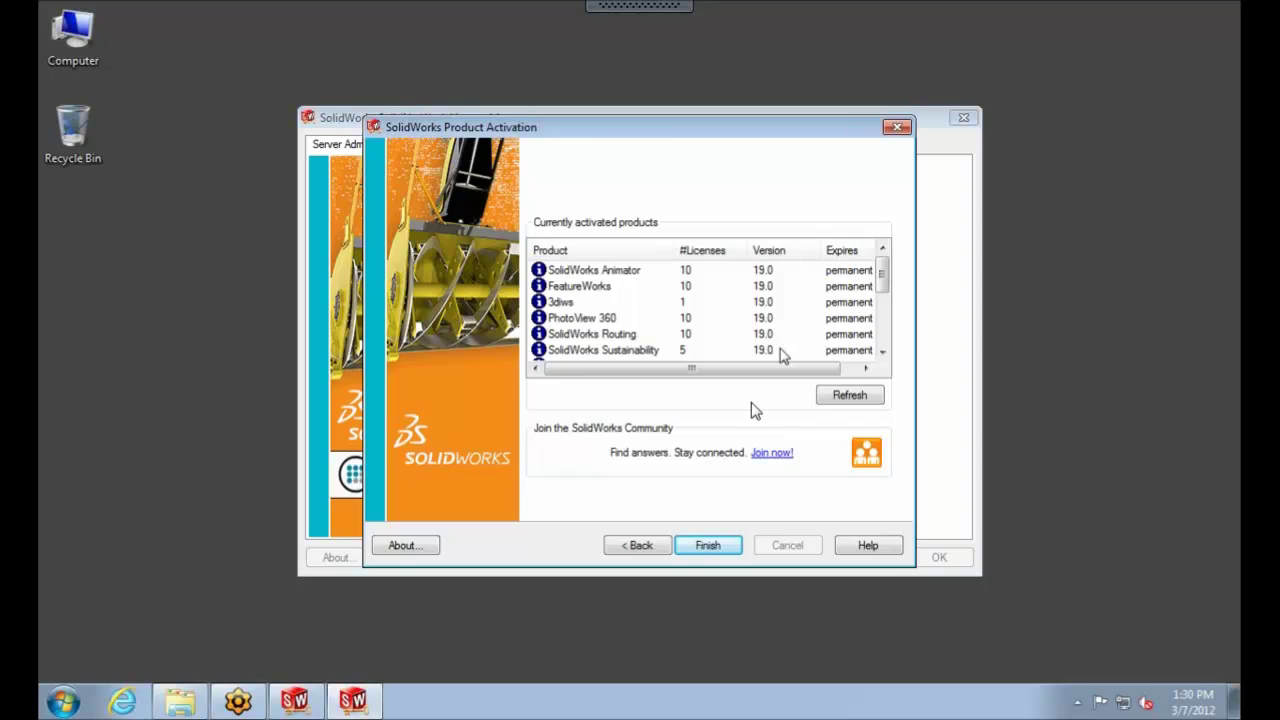
left_click(708, 544)
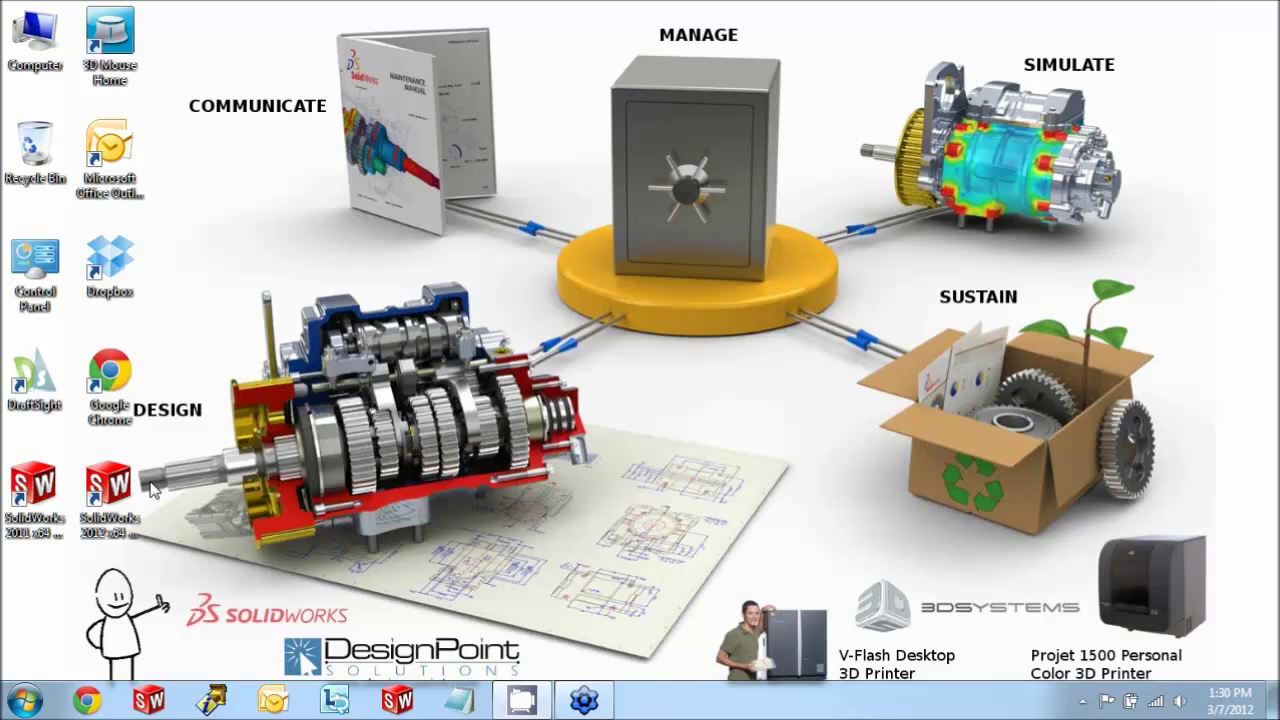
Retry SolidWorks 2012, dismiss the -25,147,0 license error, and return to the remote server session
double_click(120, 490)
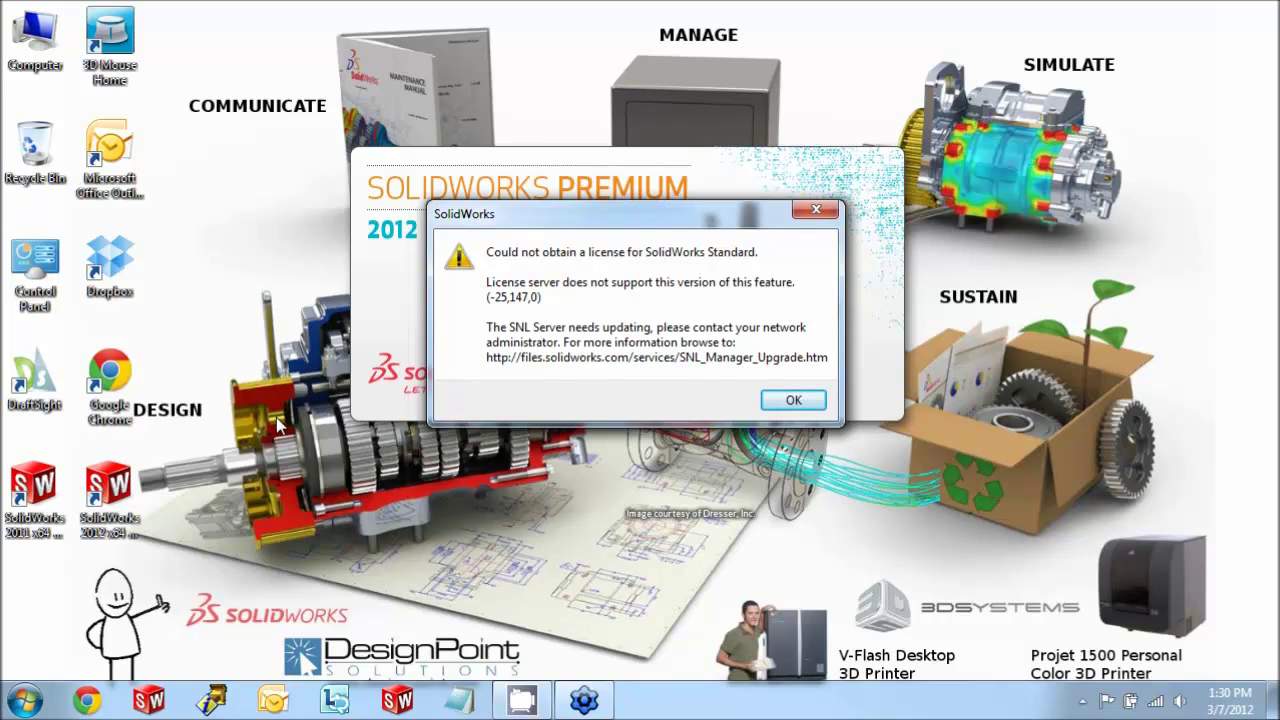
left_click(789, 401)
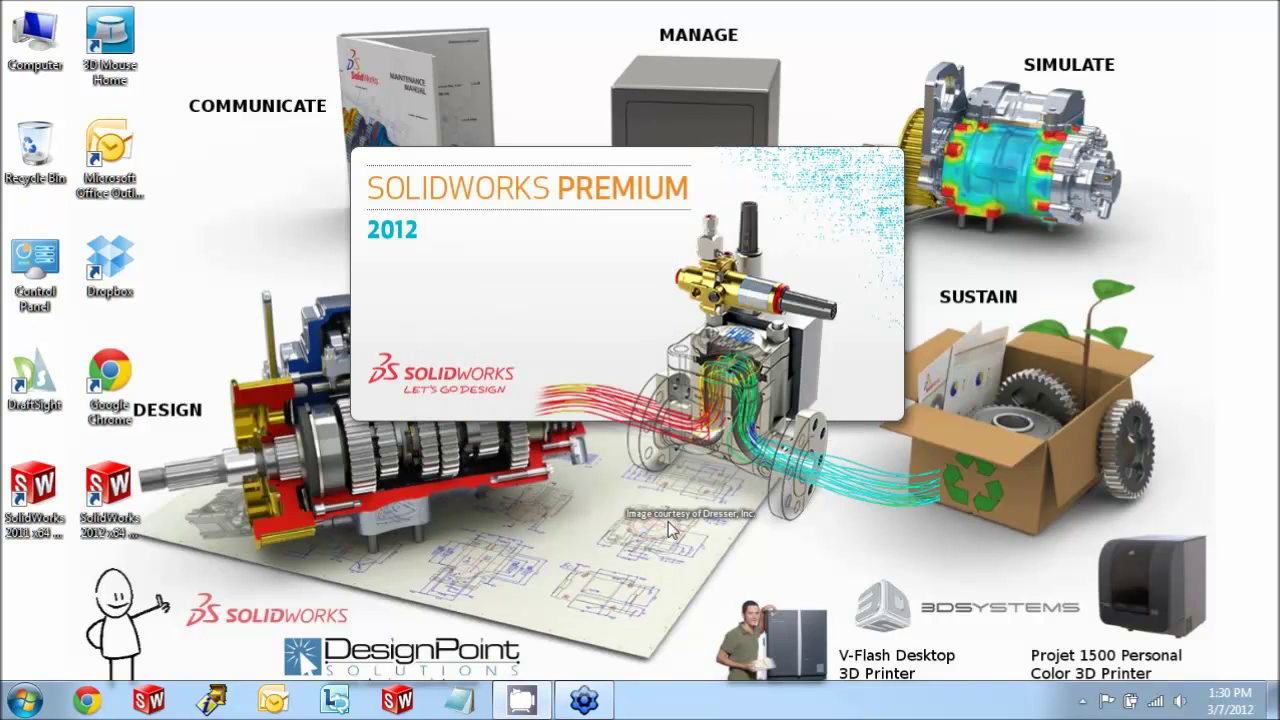
left_click(590, 698)
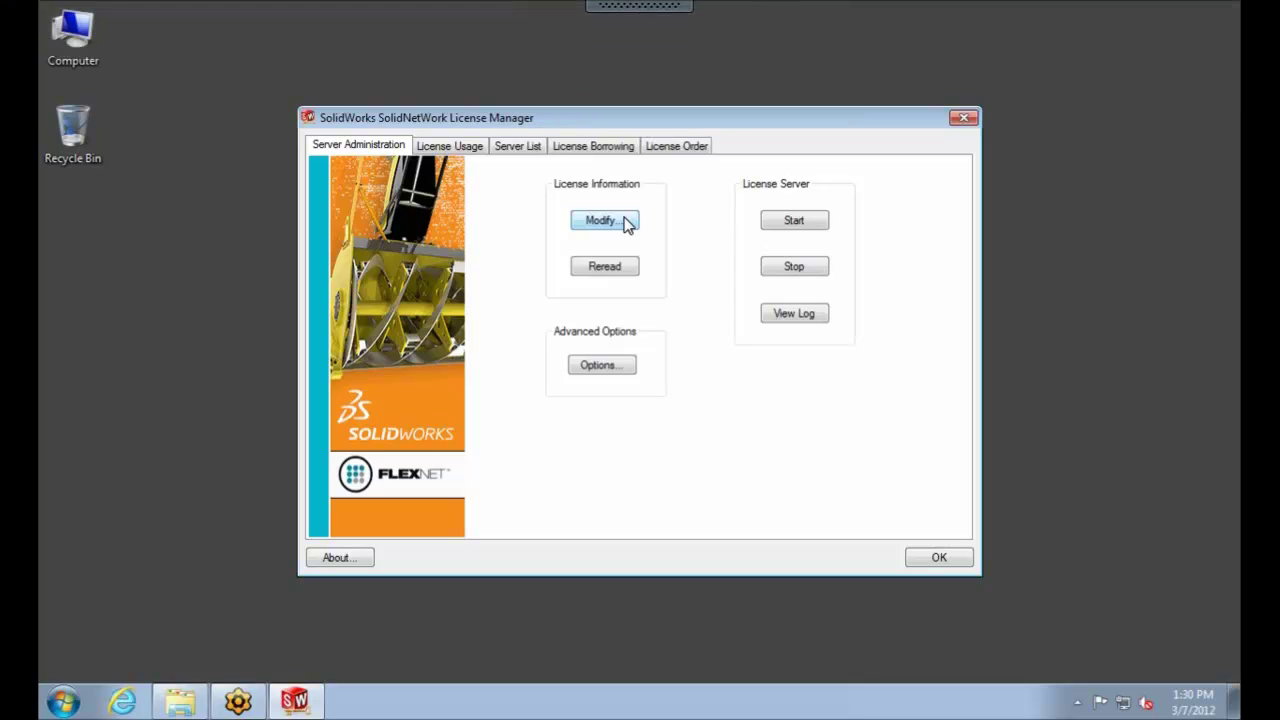
Reactivate the network license automatically over the Internet through Modify > Activate/Reactivate a software license
left_click(627, 222)
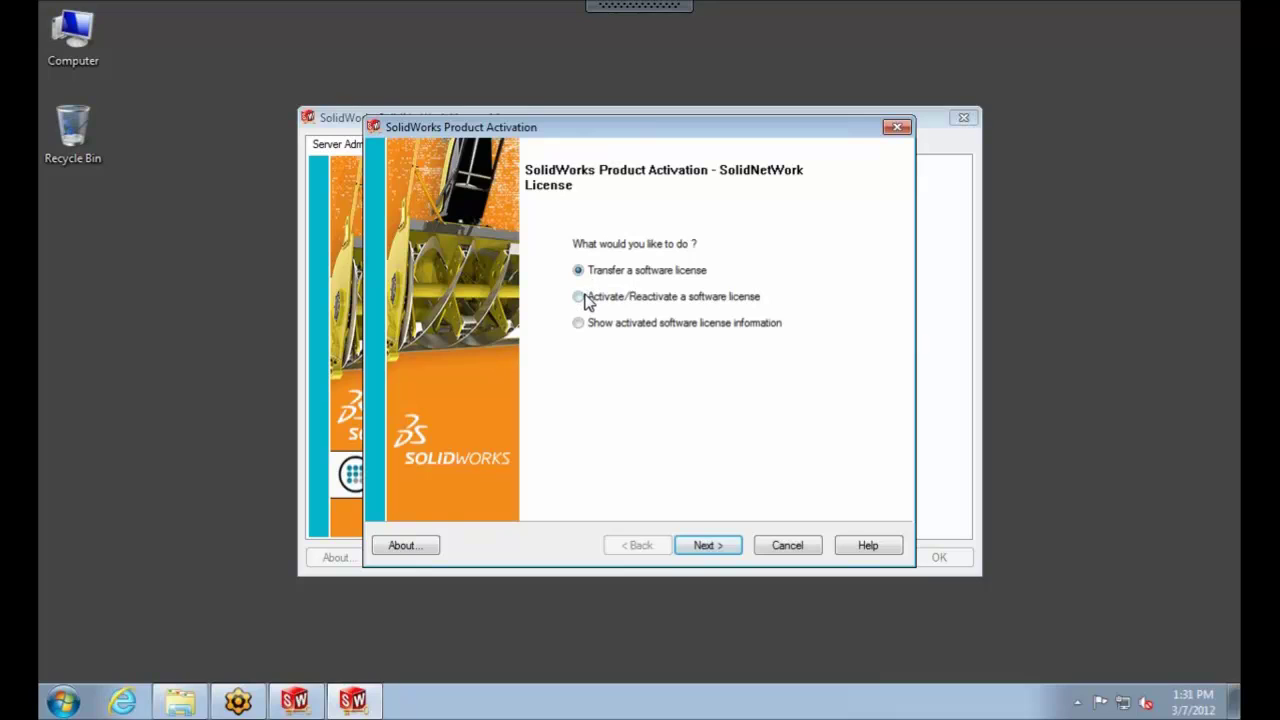
left_click(584, 300)
left_click(719, 547)
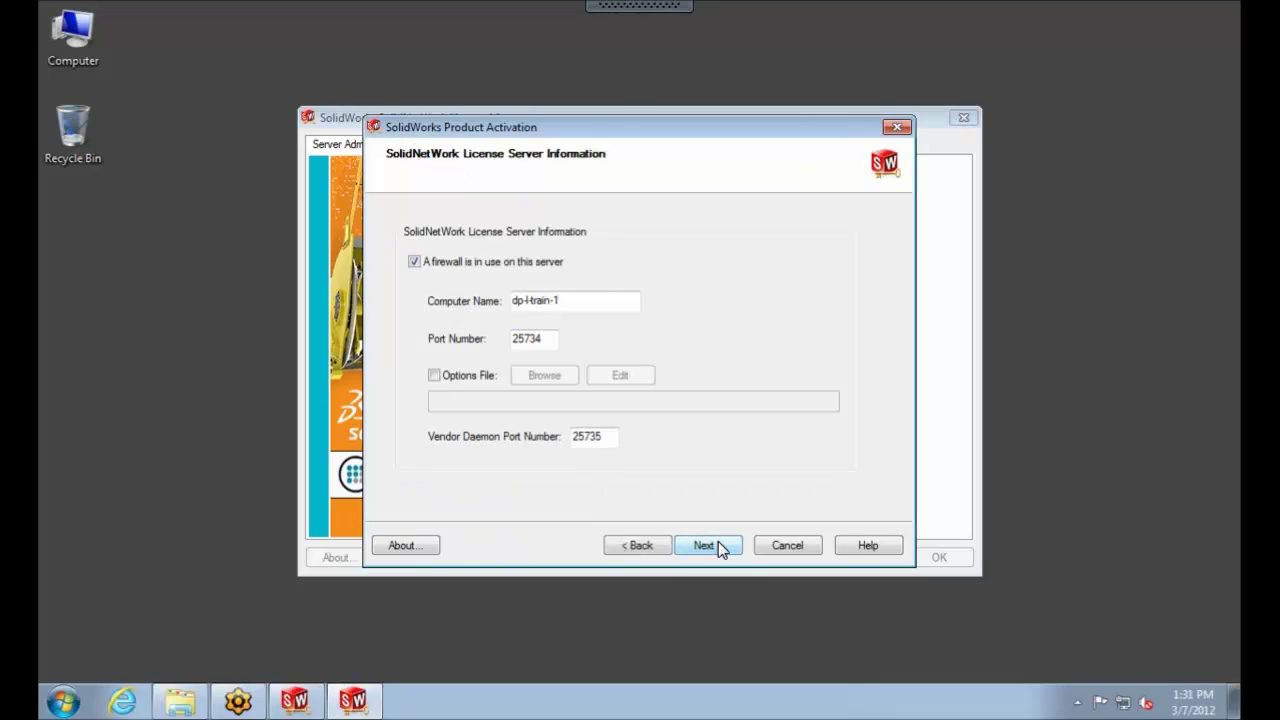
left_click(719, 547)
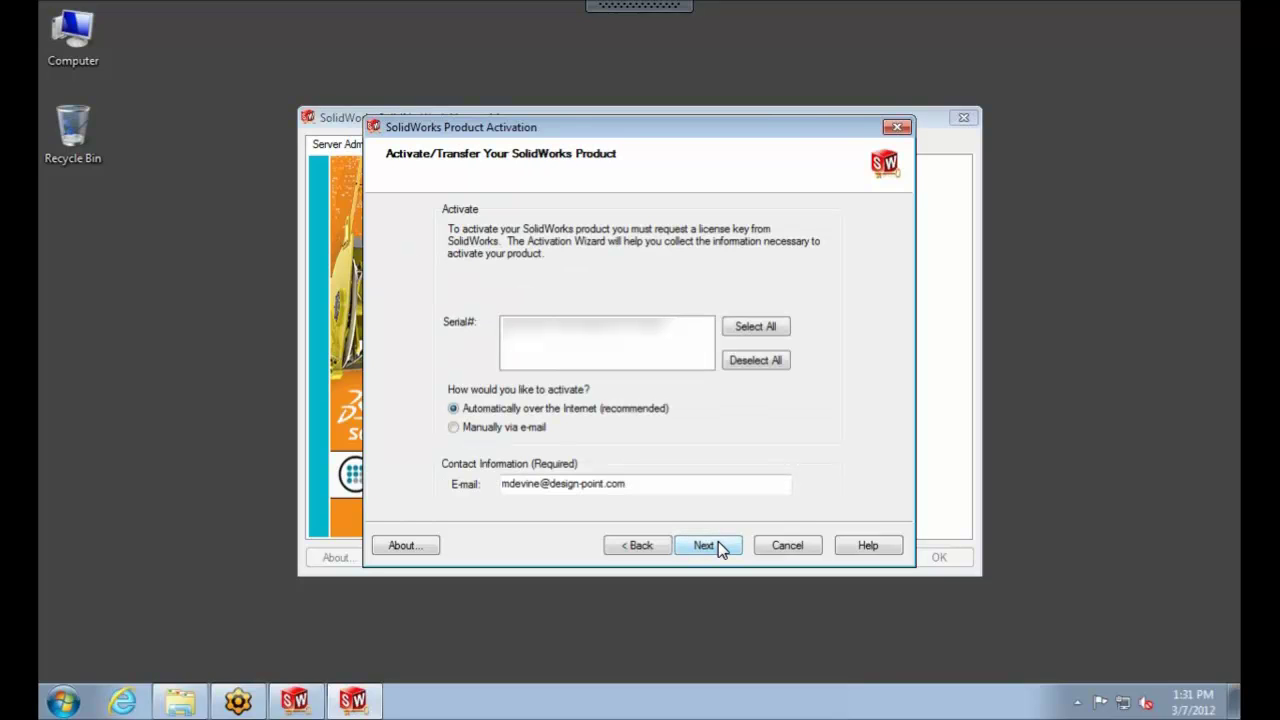
left_click(718, 543)
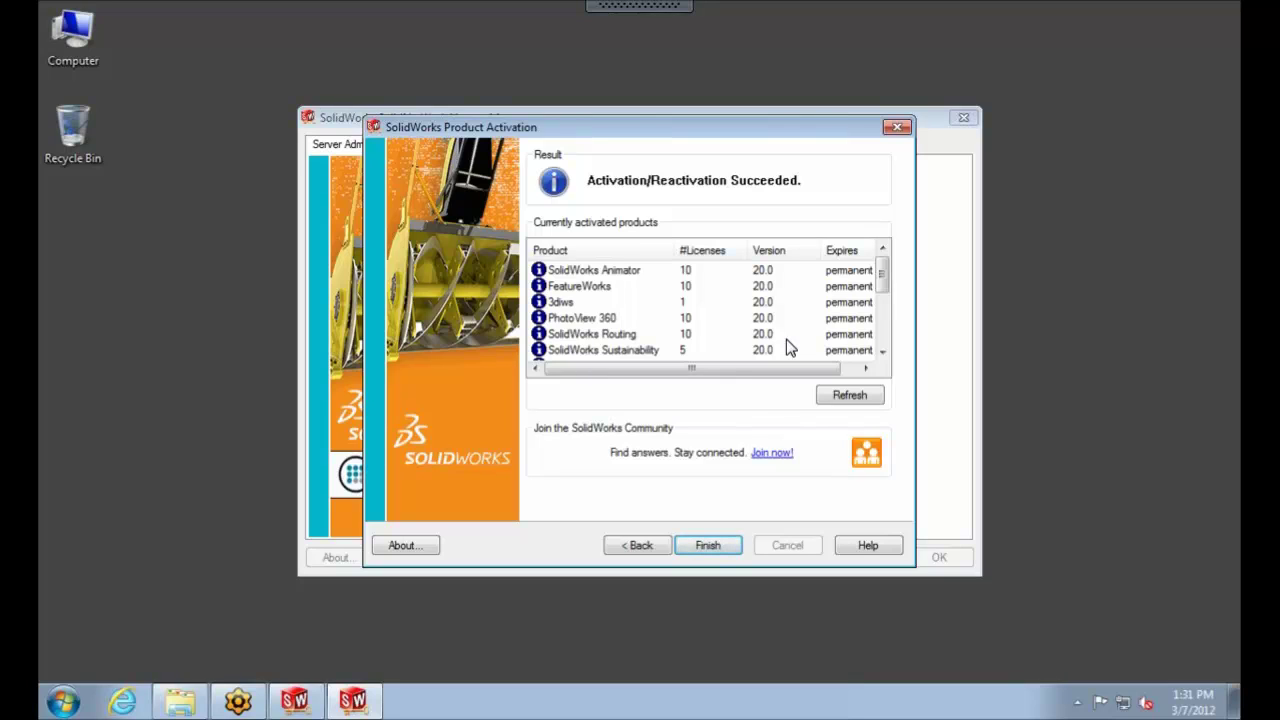
Close the activation wizard and relaunch SolidWorks 2012 x64 Edition from its desktop icon
left_click(709, 546)
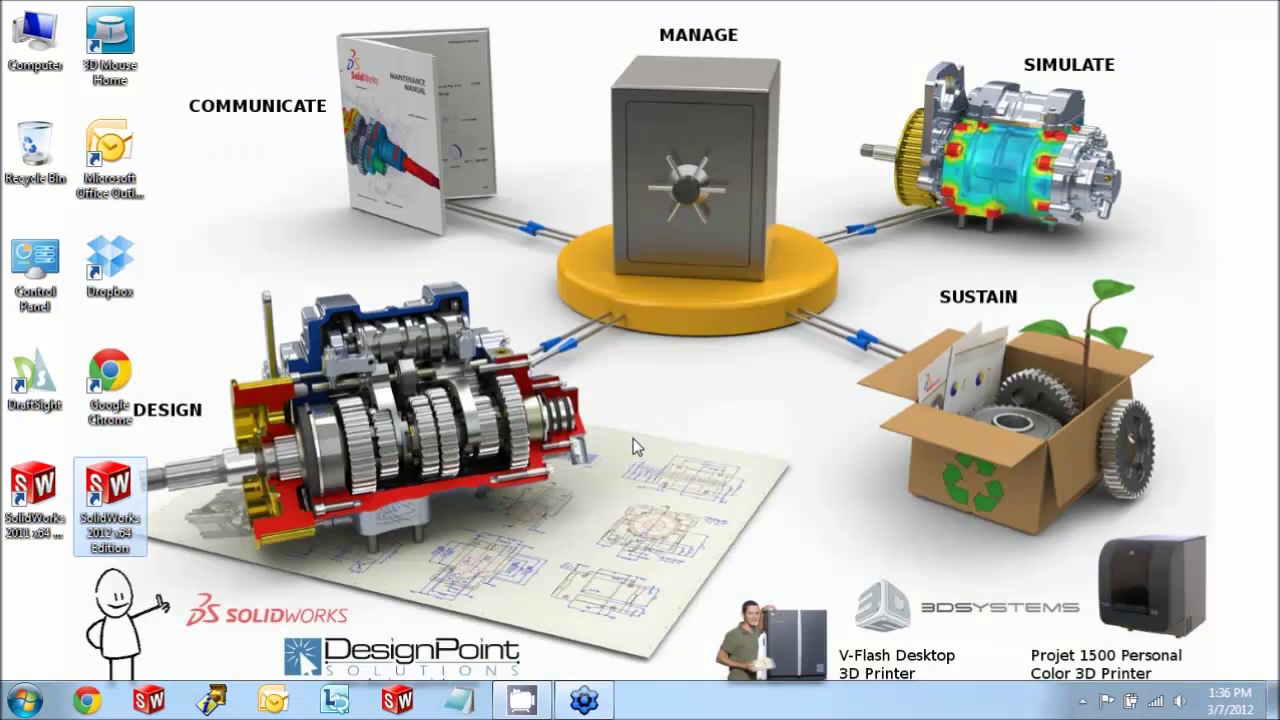
double_click(110, 490)
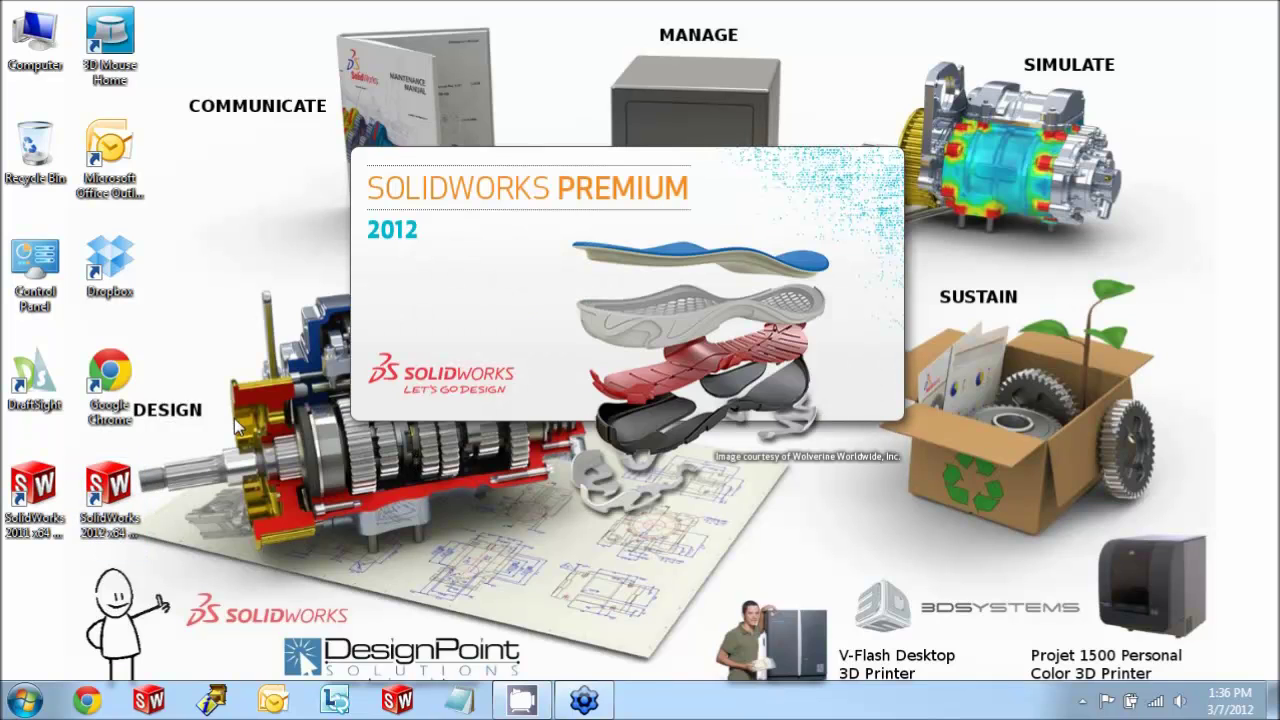